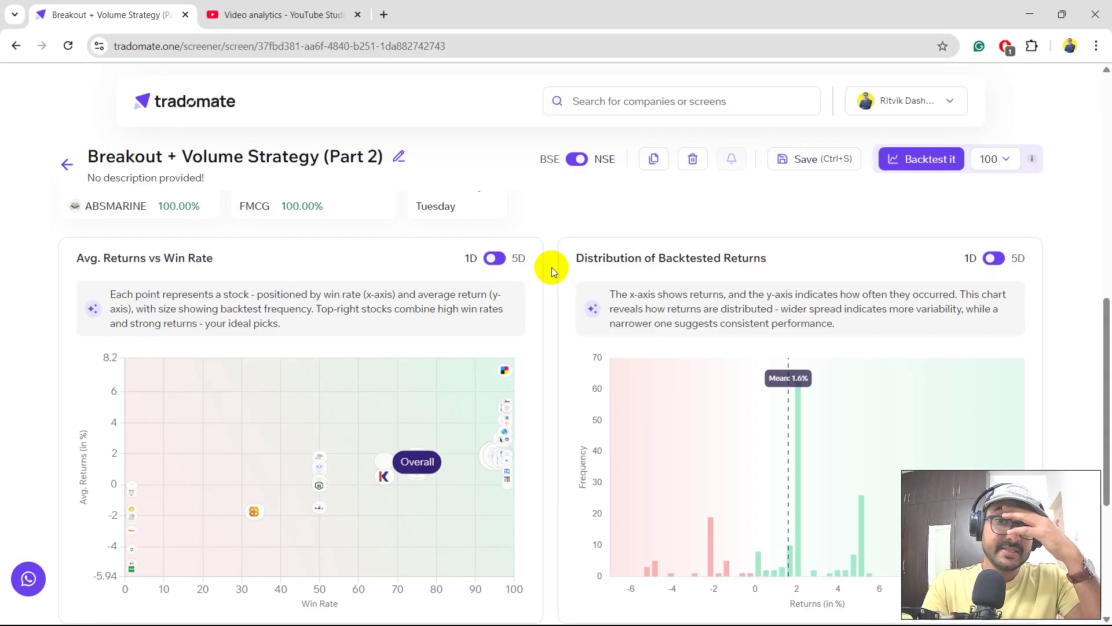
scroll(552, 267, up, 1)
scroll(552, 267, down, 1)
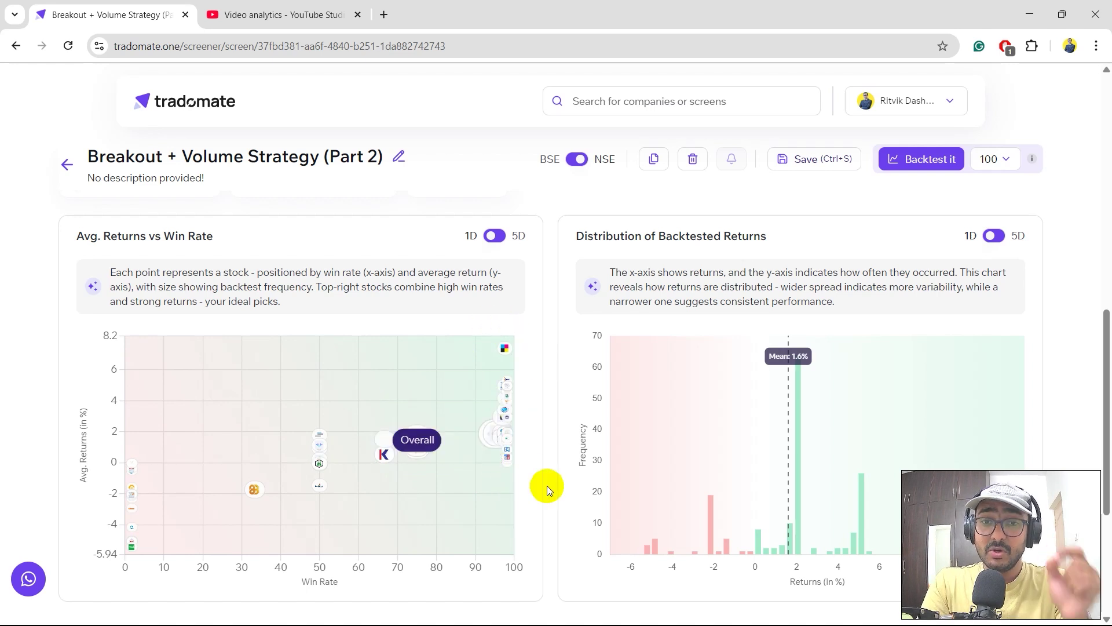
scroll(546, 486, down, 1)
scroll(528, 440, up, 1)
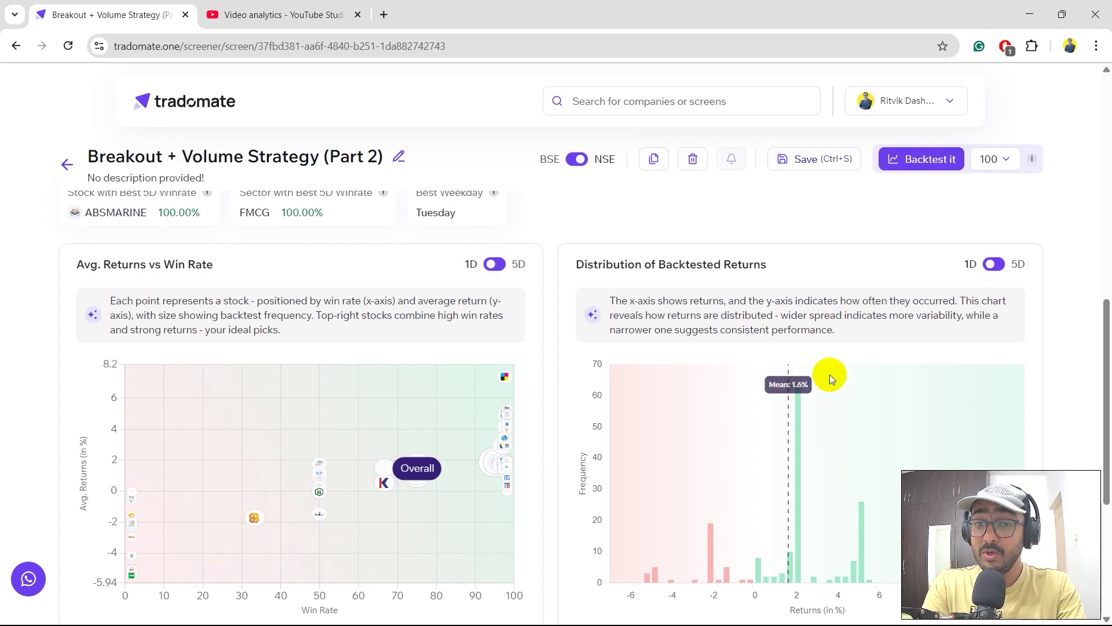
scroll(496, 367, down, 1)
scroll(503, 346, up, 2)
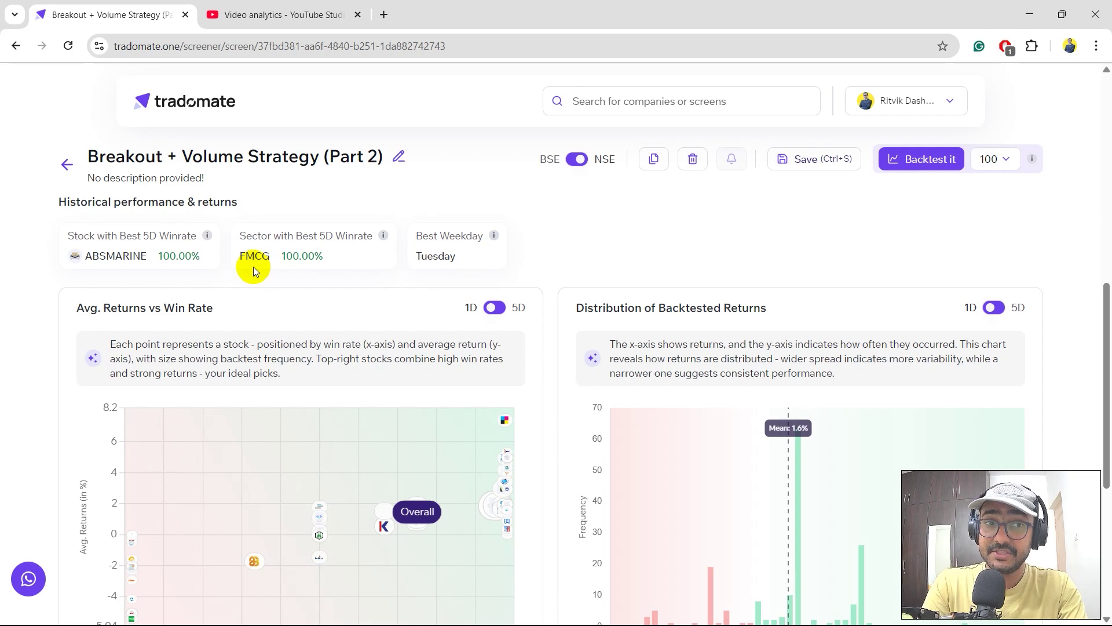
scroll(245, 276, up, 1)
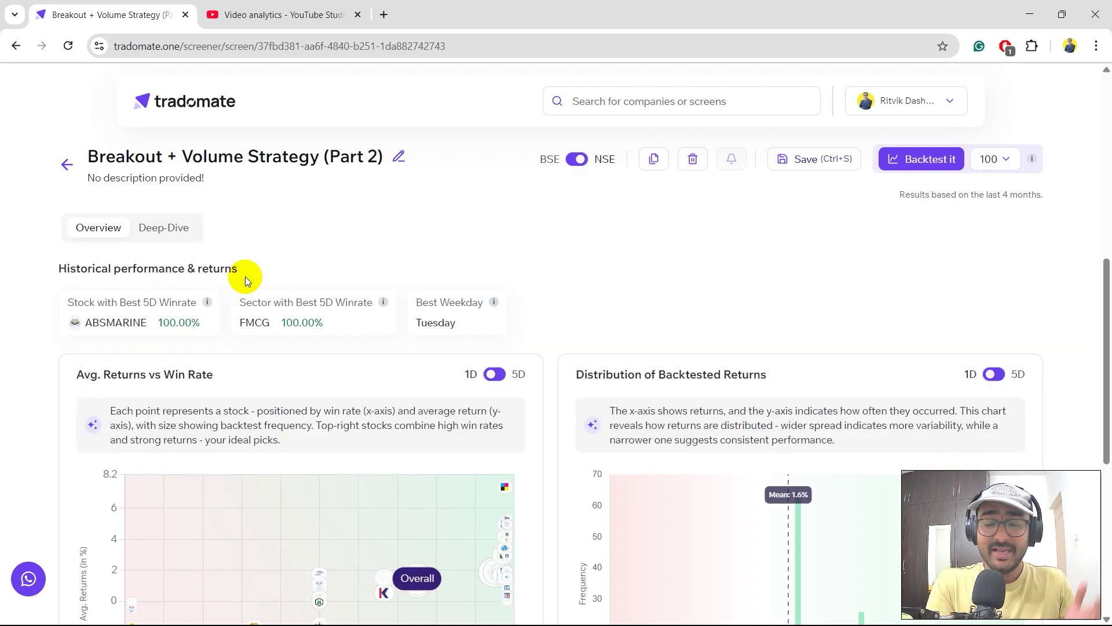
scroll(245, 277, down, 1)
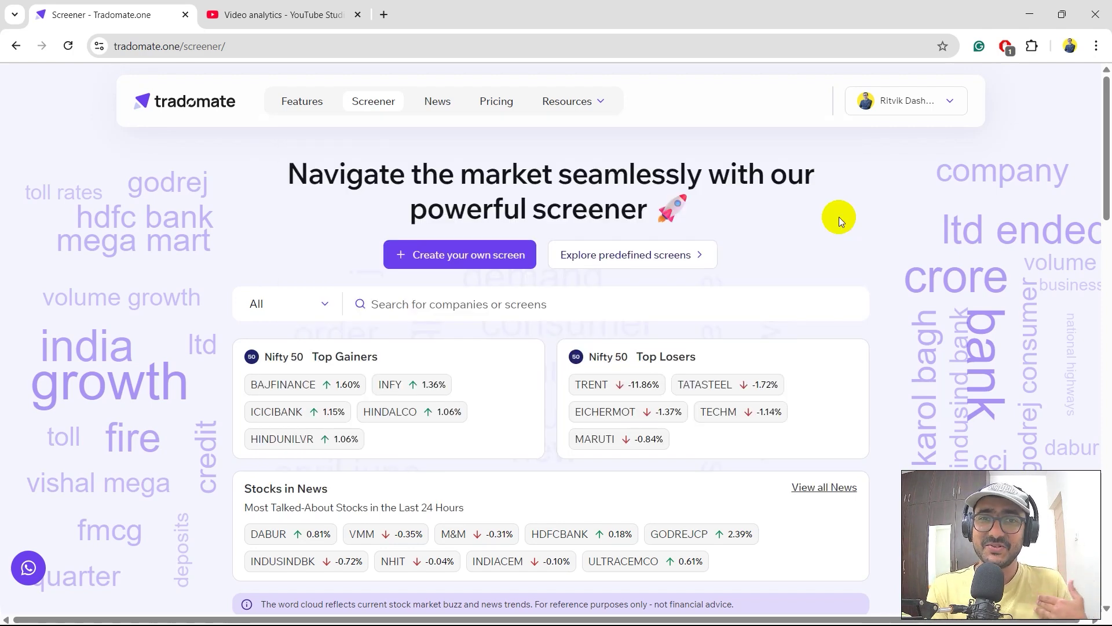
Step: Switch to the YouTube Studio video analytics page in the other browser tab
click(283, 15)
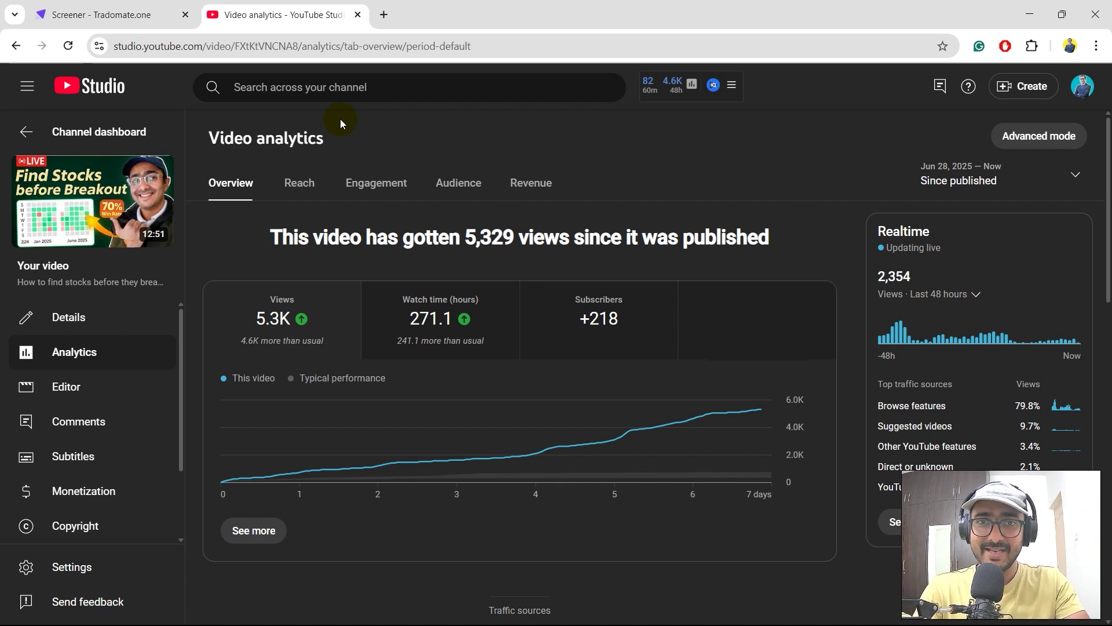
Step: Return to the Tradomate screener page from YouTube Studio
key(ctrl+shift+Tab)
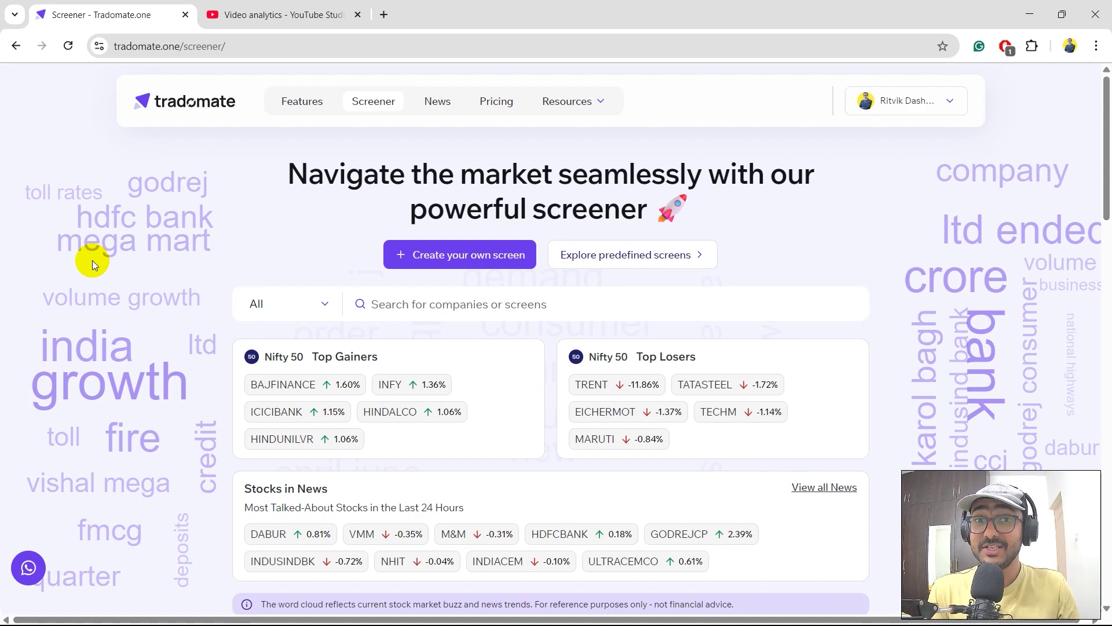
scroll(1015, 399, down, 1)
scroll(1015, 399, down, 1)
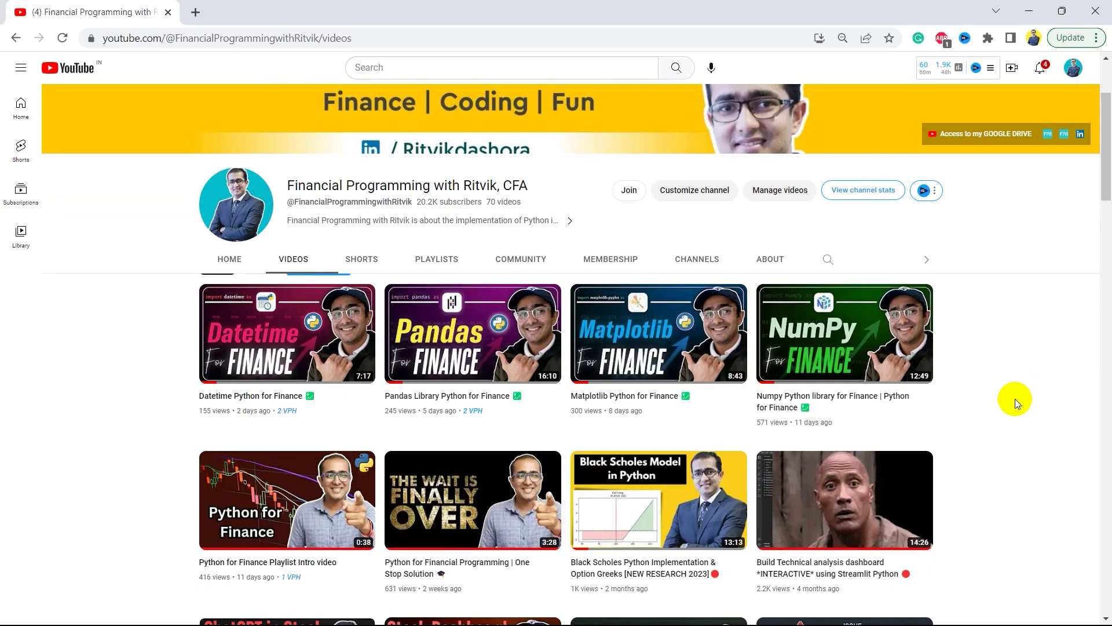
scroll(1015, 399, down, 1)
scroll(1015, 399, down, 1)
scroll(1015, 399, down, 1)
scroll(1015, 399, down, 1)
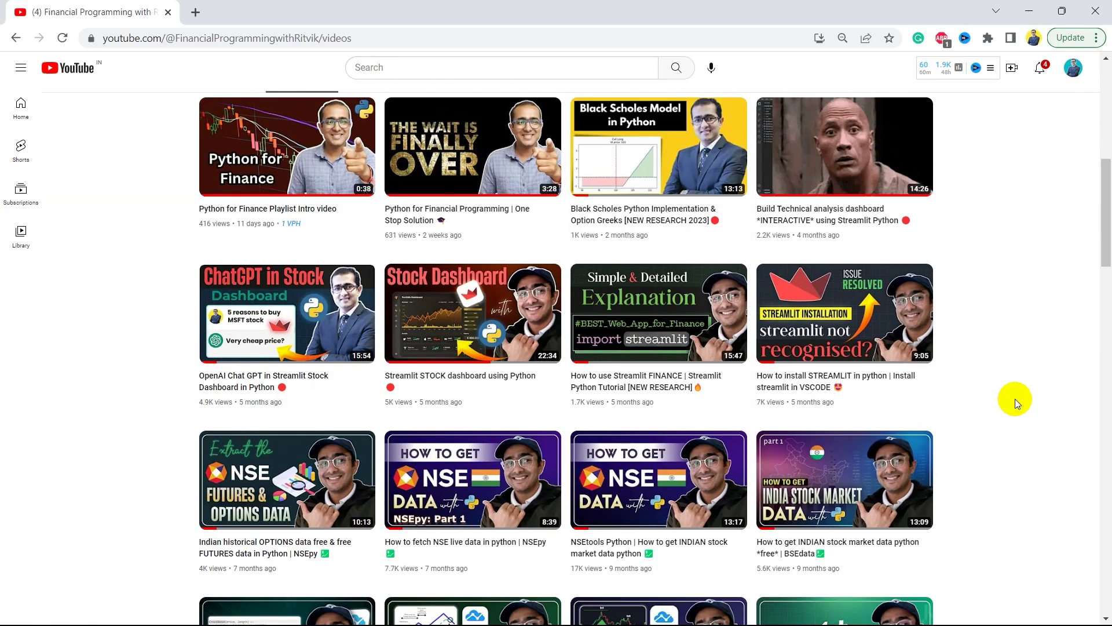
scroll(1015, 399, down, 1)
scroll(1015, 399, down, 1)
scroll(1015, 399, down, 1)
scroll(1015, 398, down, 1)
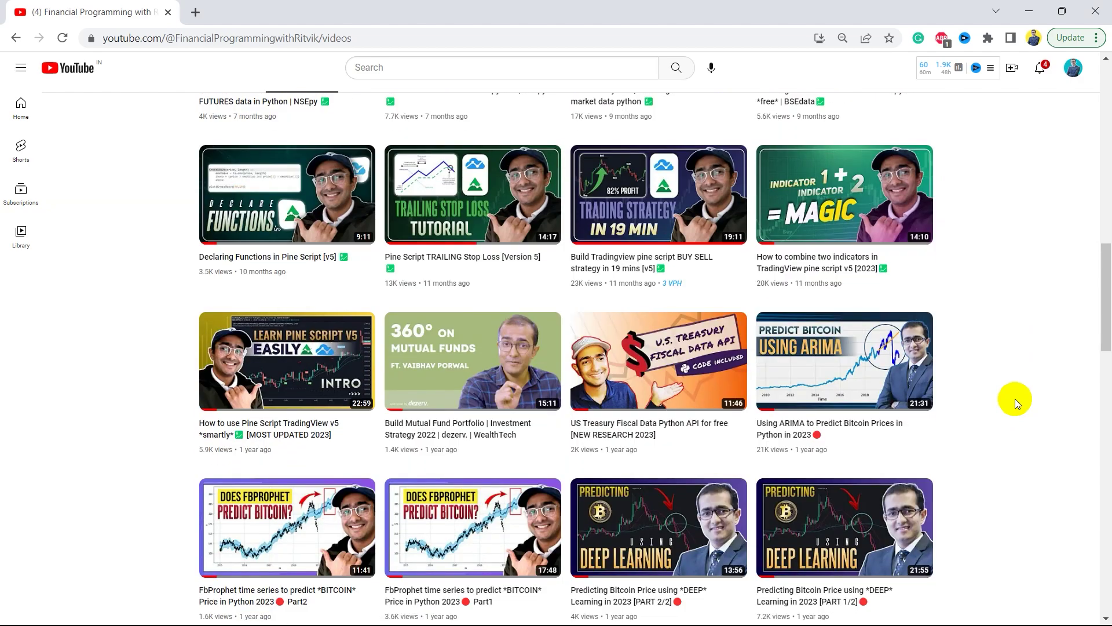
scroll(1015, 399, down, 1)
scroll(1015, 399, down, 1)
scroll(1015, 399, down, 2)
scroll(1015, 399, down, 1)
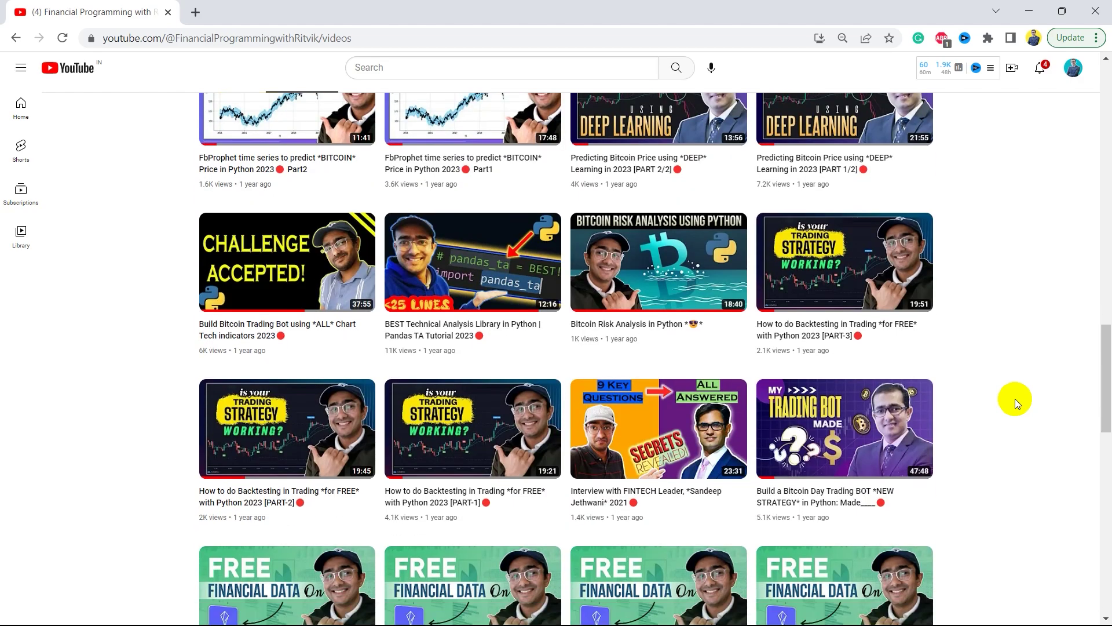
scroll(1015, 399, down, 1)
scroll(1014, 399, down, 1)
scroll(1015, 399, down, 1)
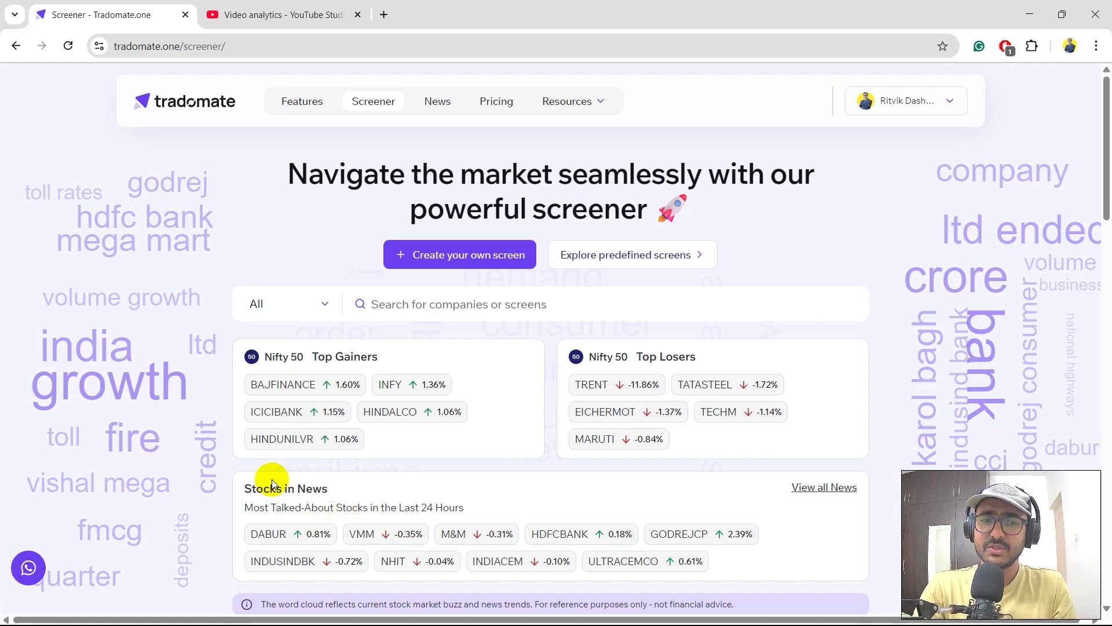
scroll(268, 478, down, 2)
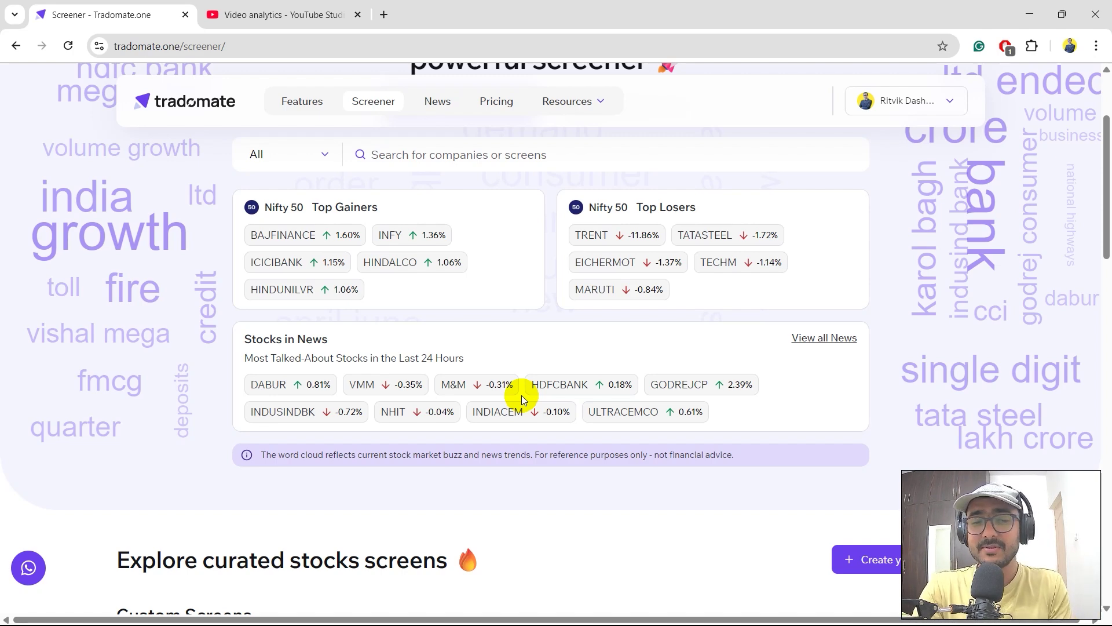
scroll(521, 395, up, 1)
scroll(521, 391, up, 2)
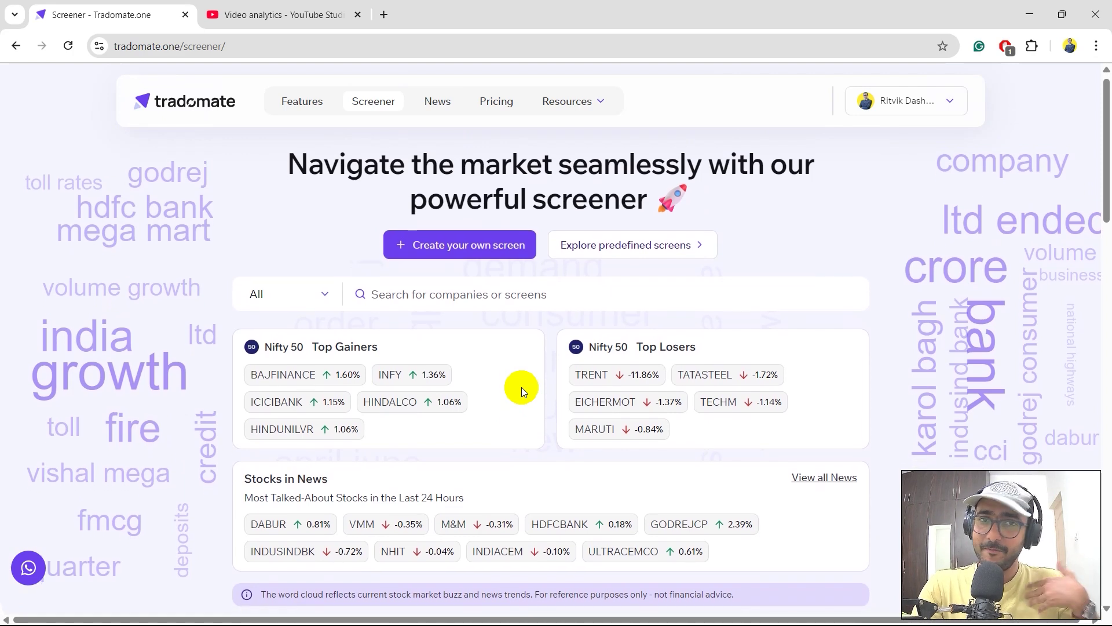
Step: Create a new custom screen with Condition 1: Latest Daily Close >= Max(15, Daily High) via the AI prompt
click(451, 252)
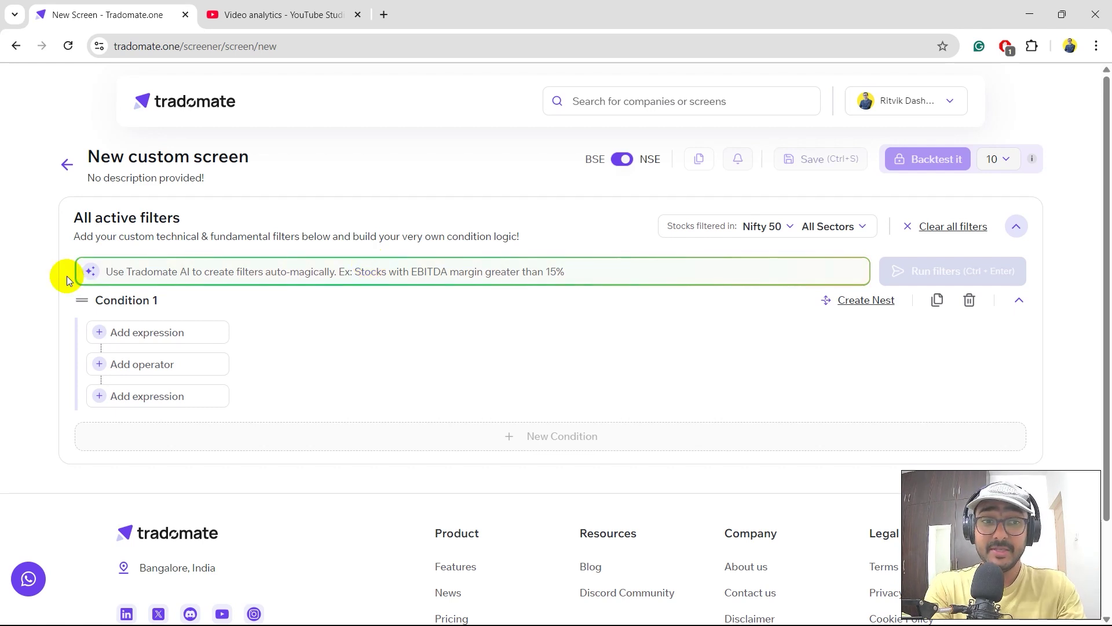
click(159, 269)
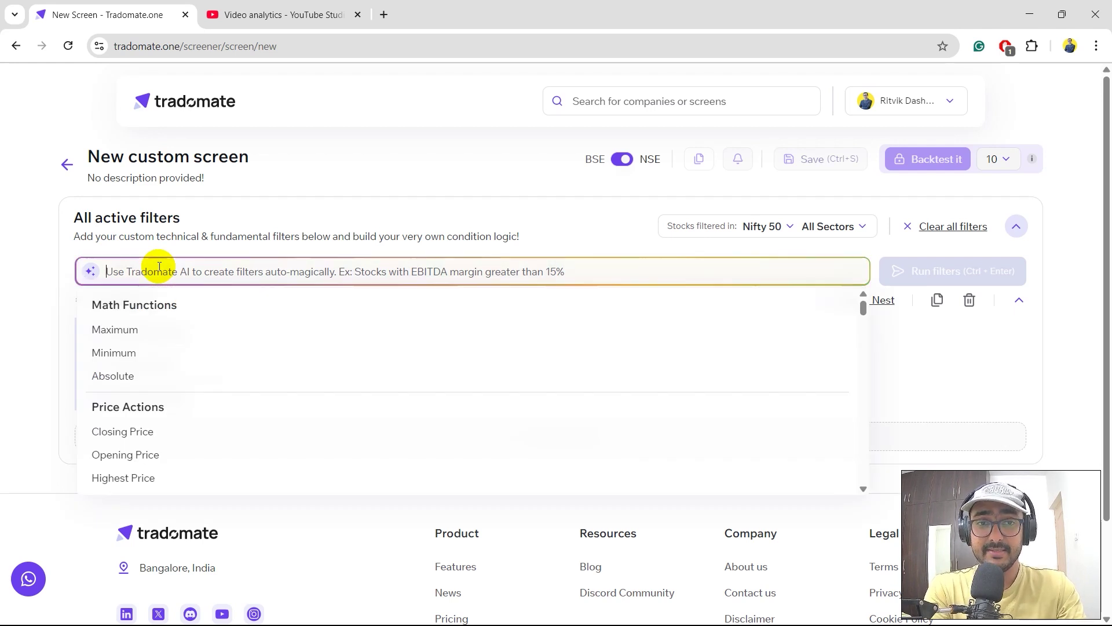
text(close price is g)
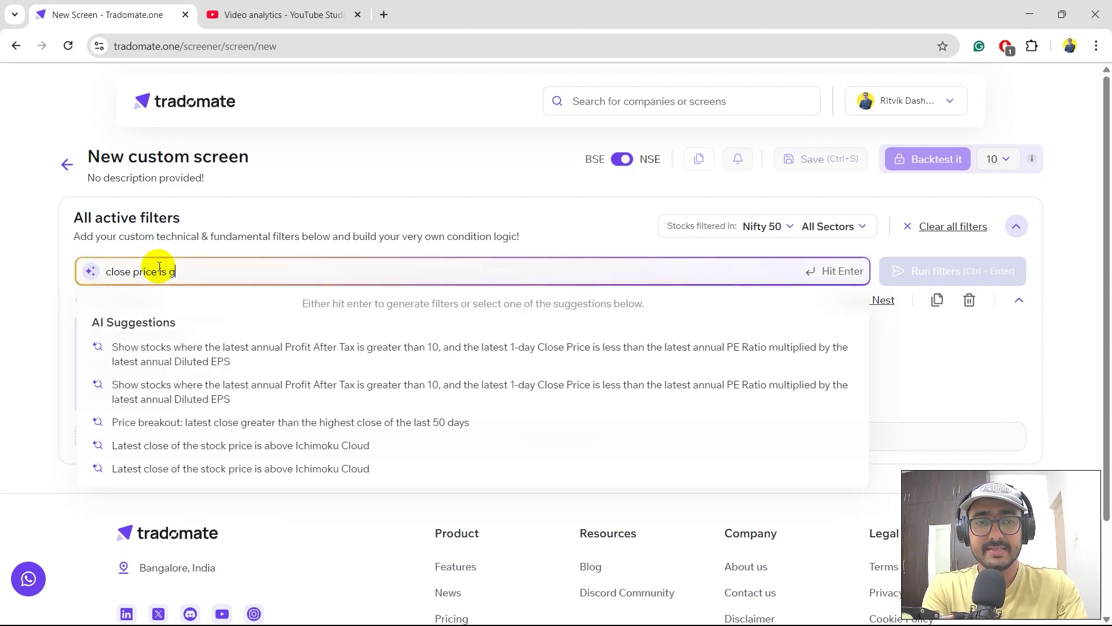
text(reater than equal to la)
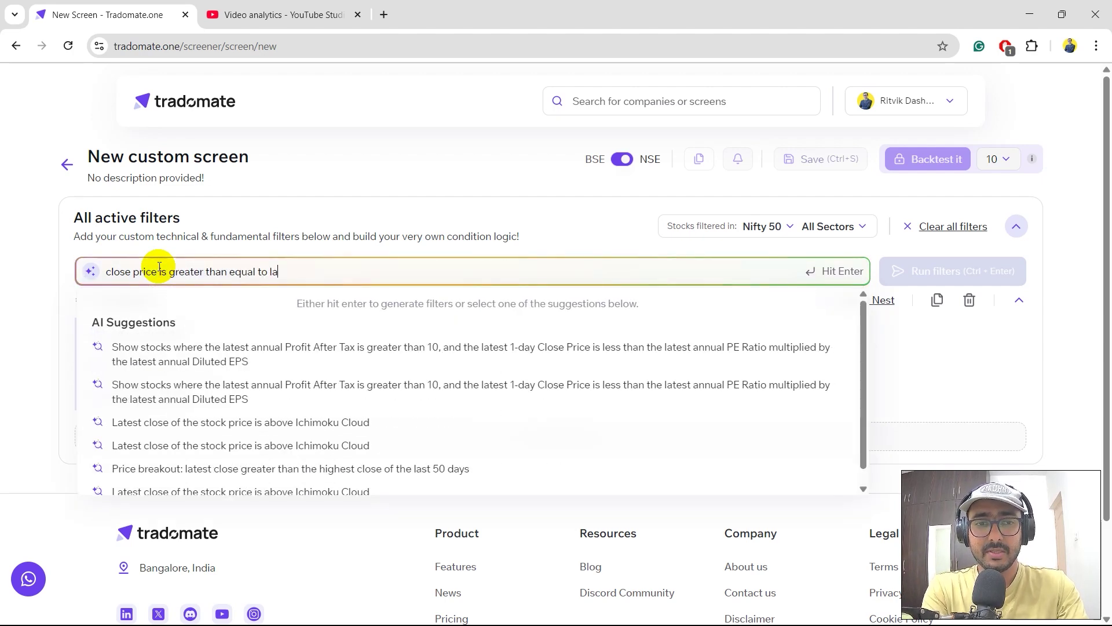
text(st 15 candles)
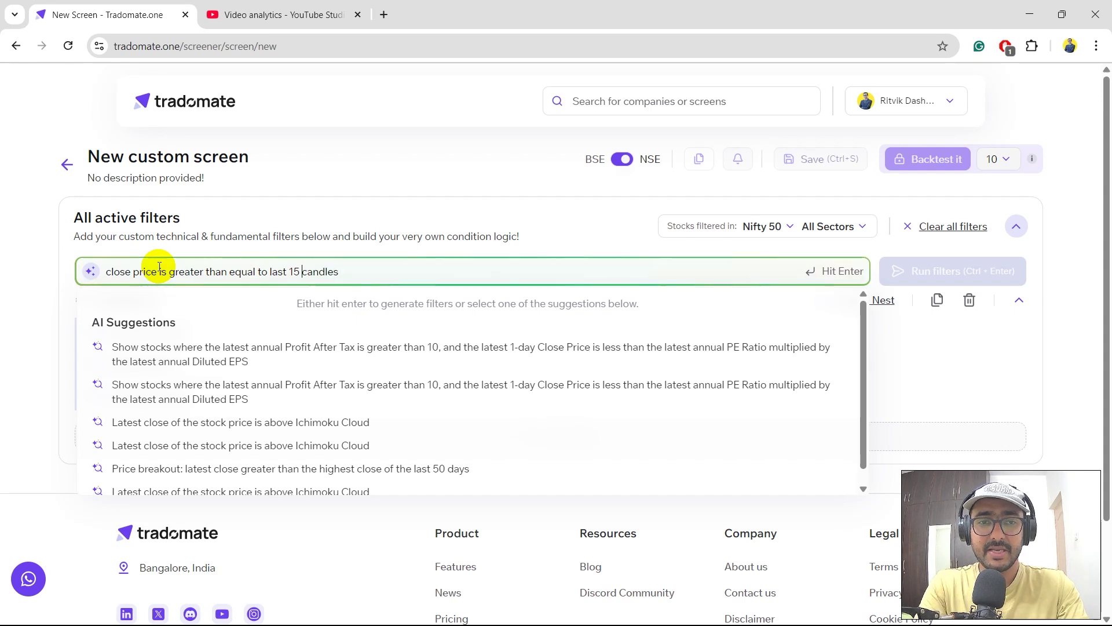
text(max of)
key(End)
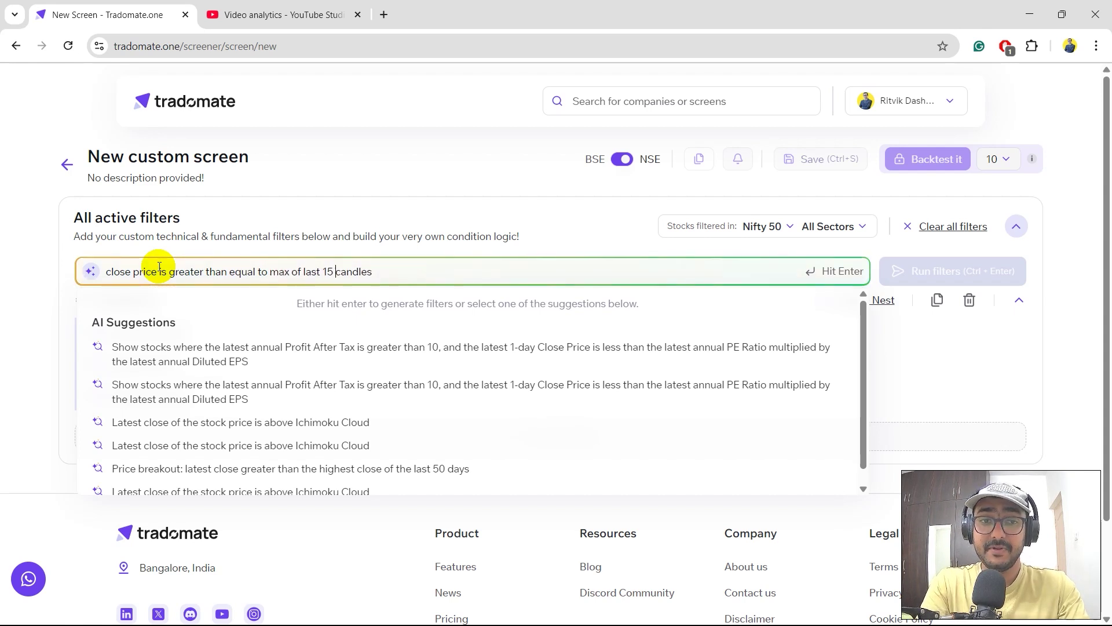
key(Return)
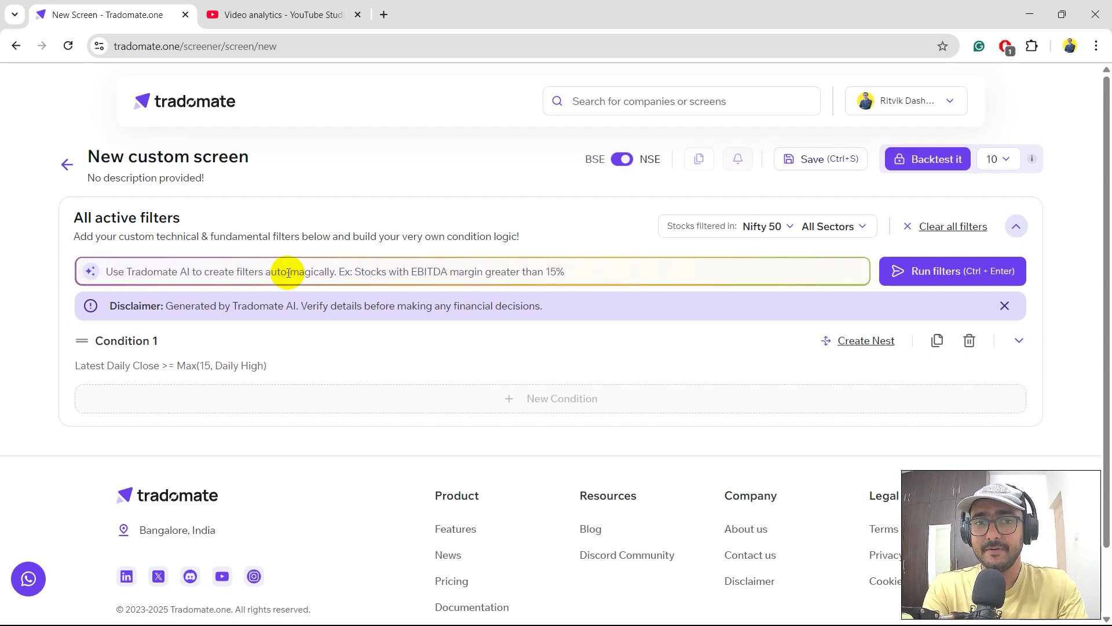
click(296, 273)
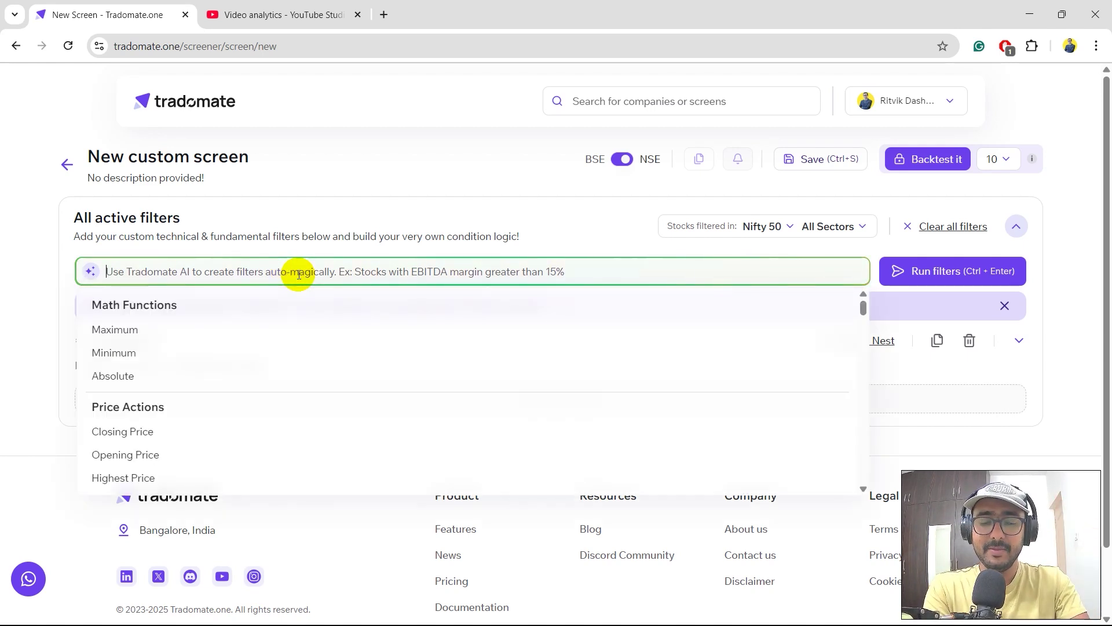
text(close)
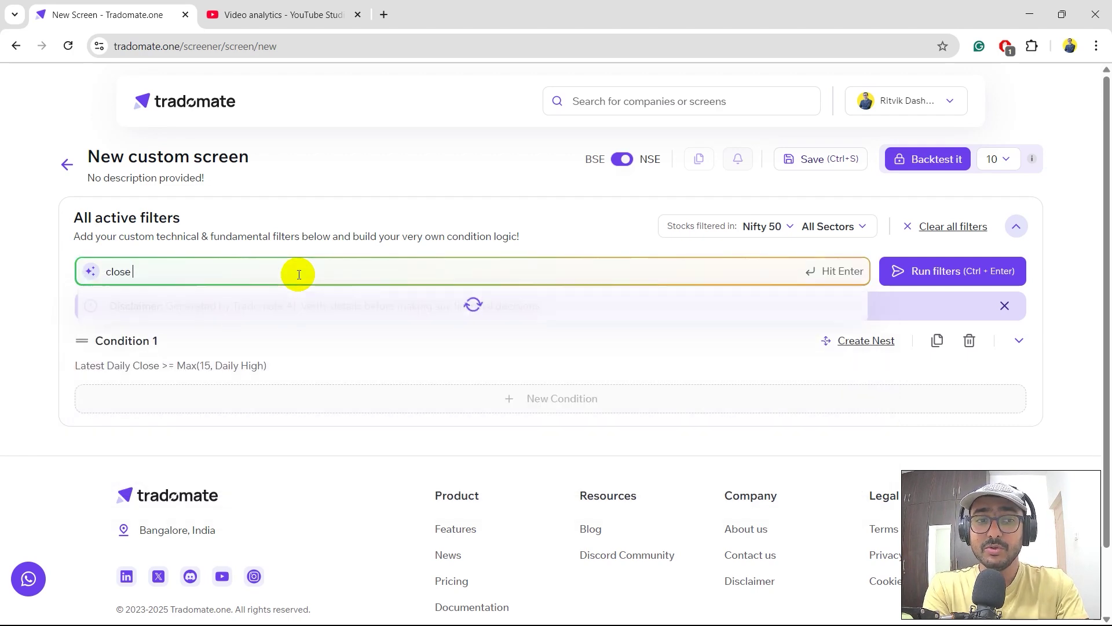
Step: Generate Condition 2, [1] Daily Close <= [1] Daily Low, joined to Condition 1 with AND
key(BackSpace)
key(BackSpace)
key(BackSpace)
key(BackSpace)
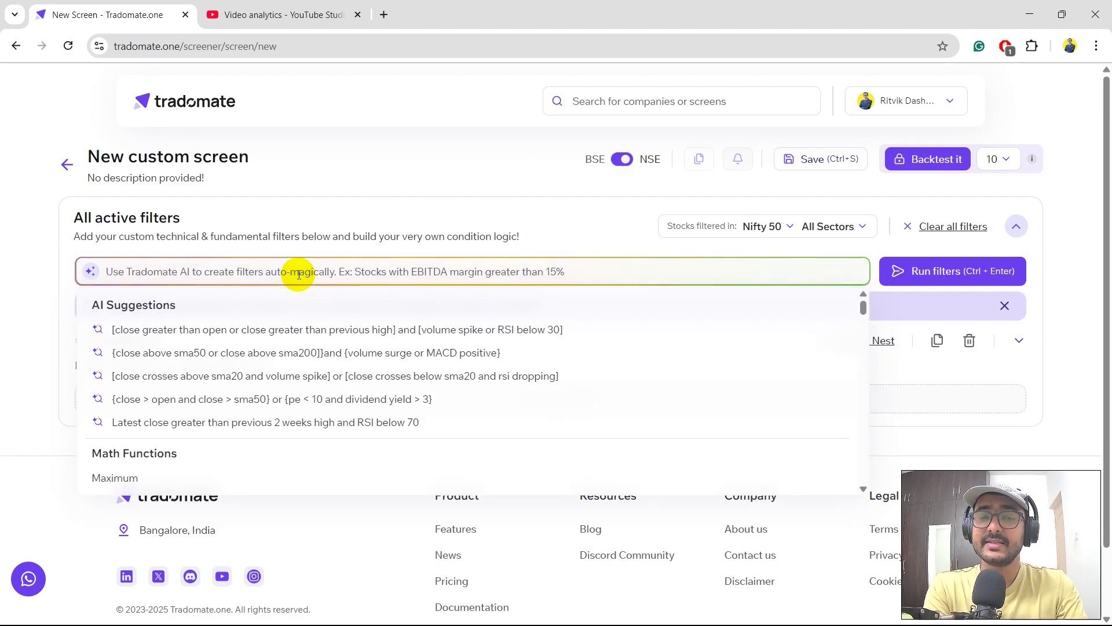
click(12, 304)
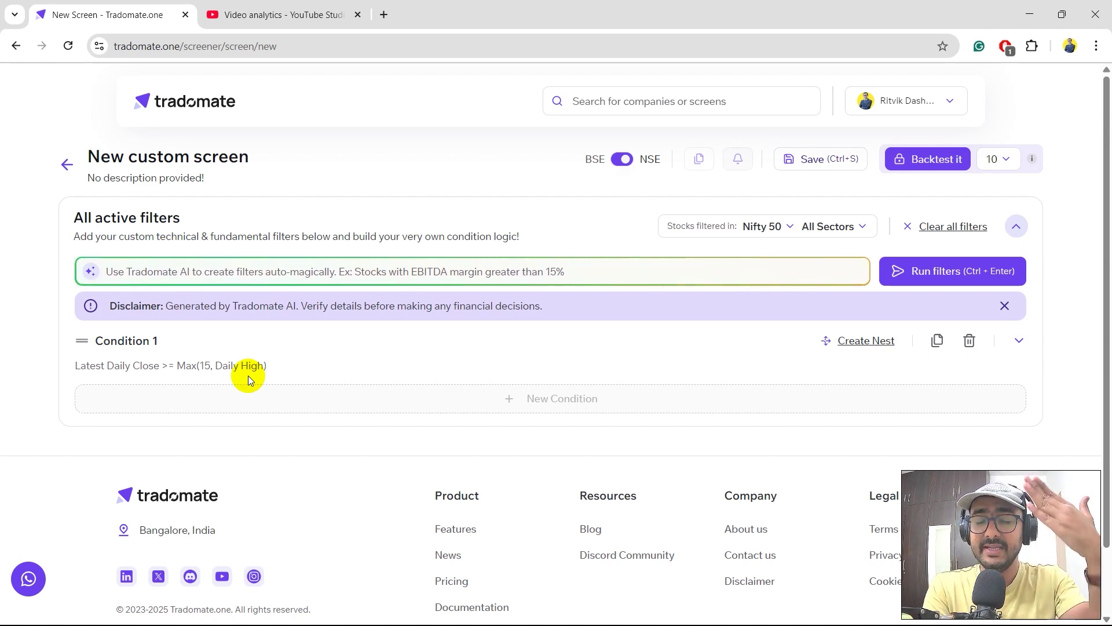
click(249, 277)
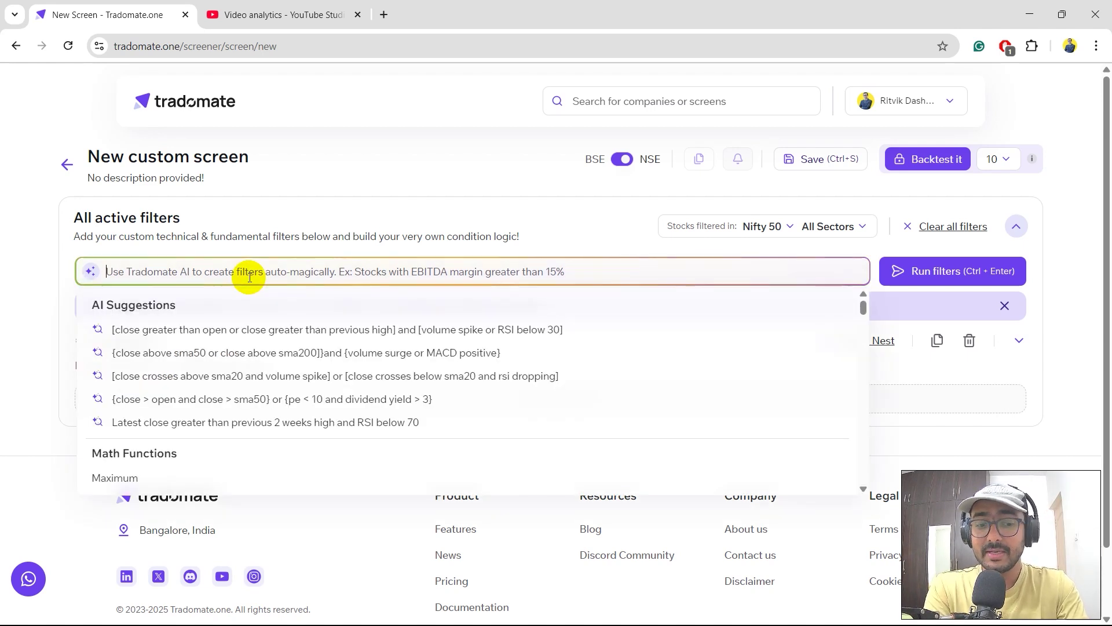
text(yesterday )
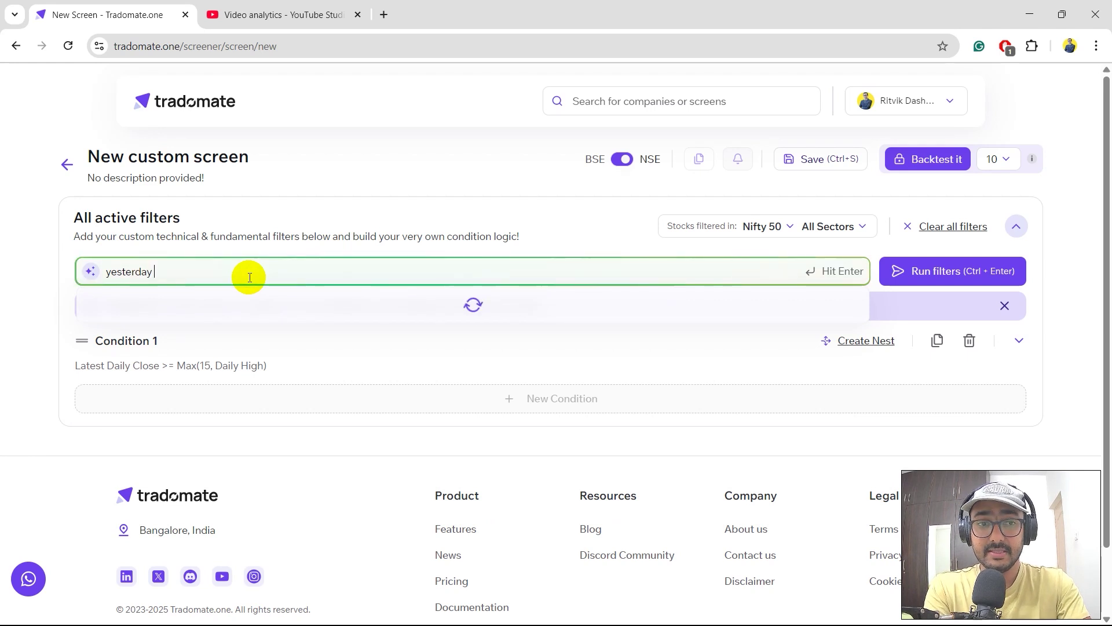
text(close price is les)
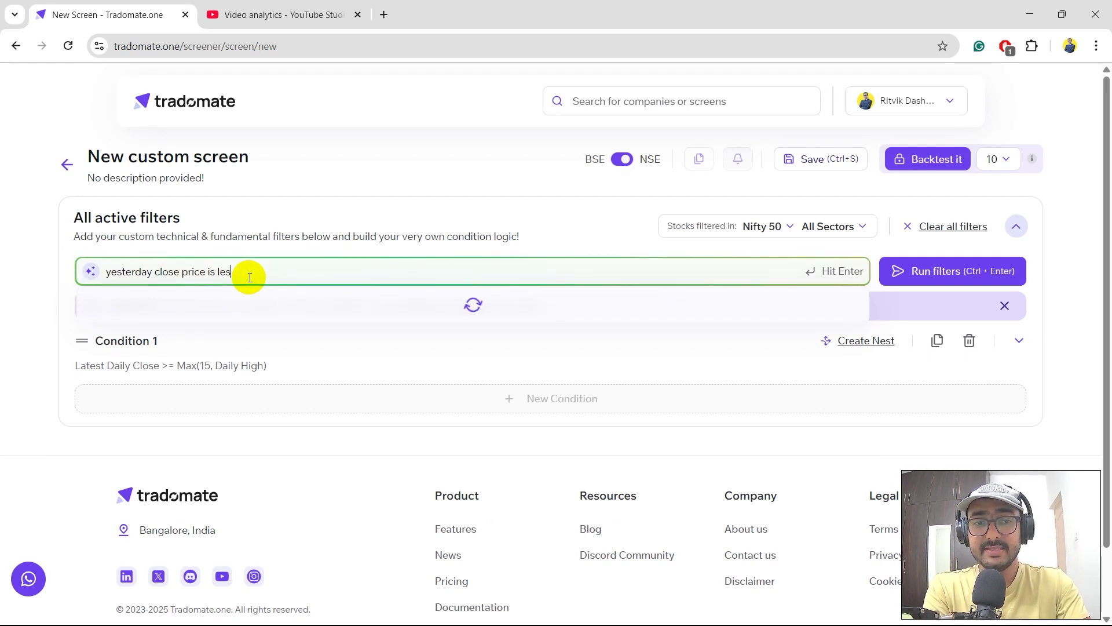
text(s than or eu)
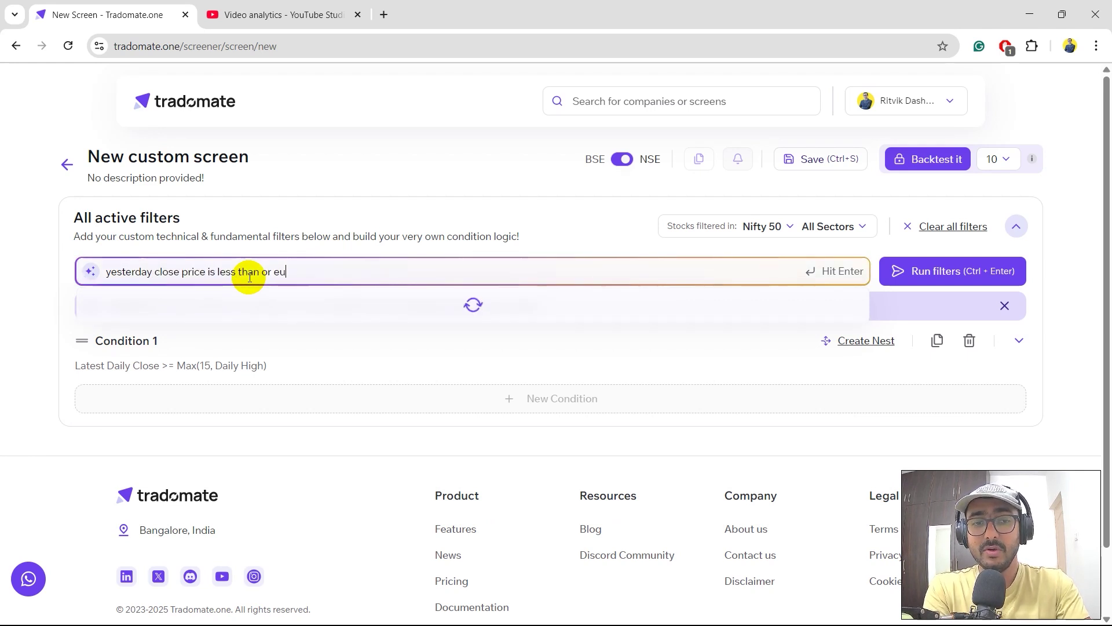
key(BackSpace)
text(qual to yesterday's low p)
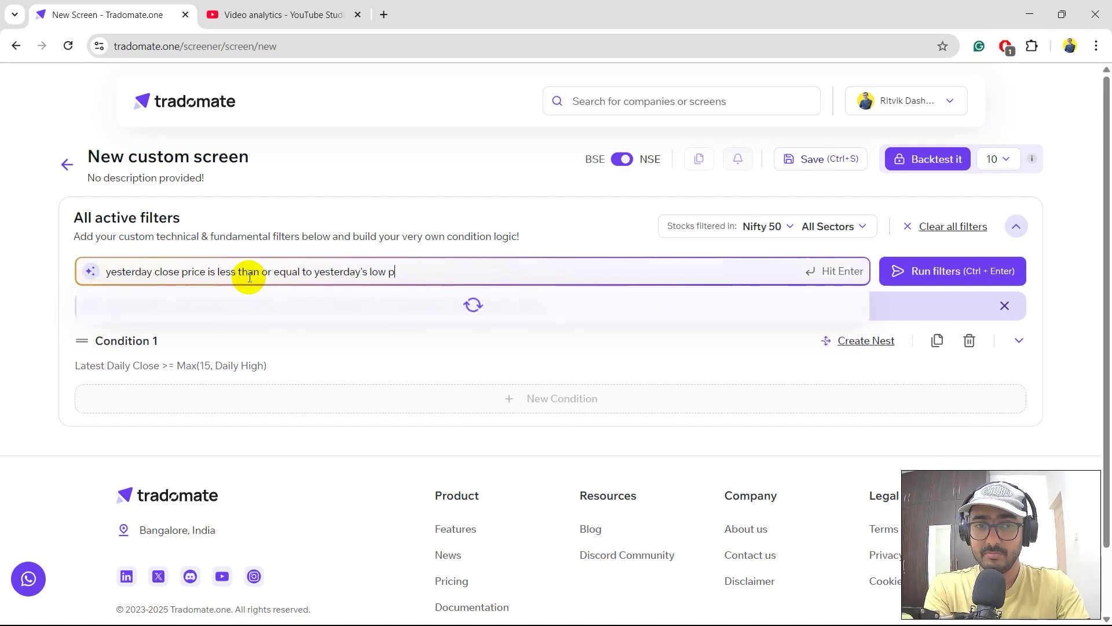
key(Return)
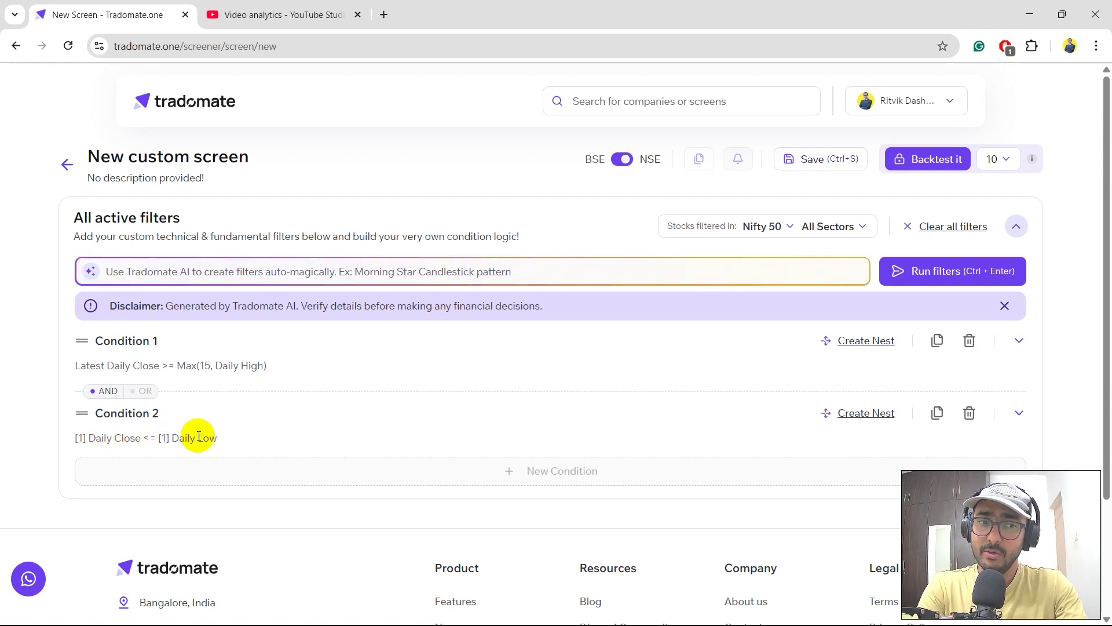
Step: Review Condition 2's operator and field, then ready the AI box for another filter
double_click(145, 438)
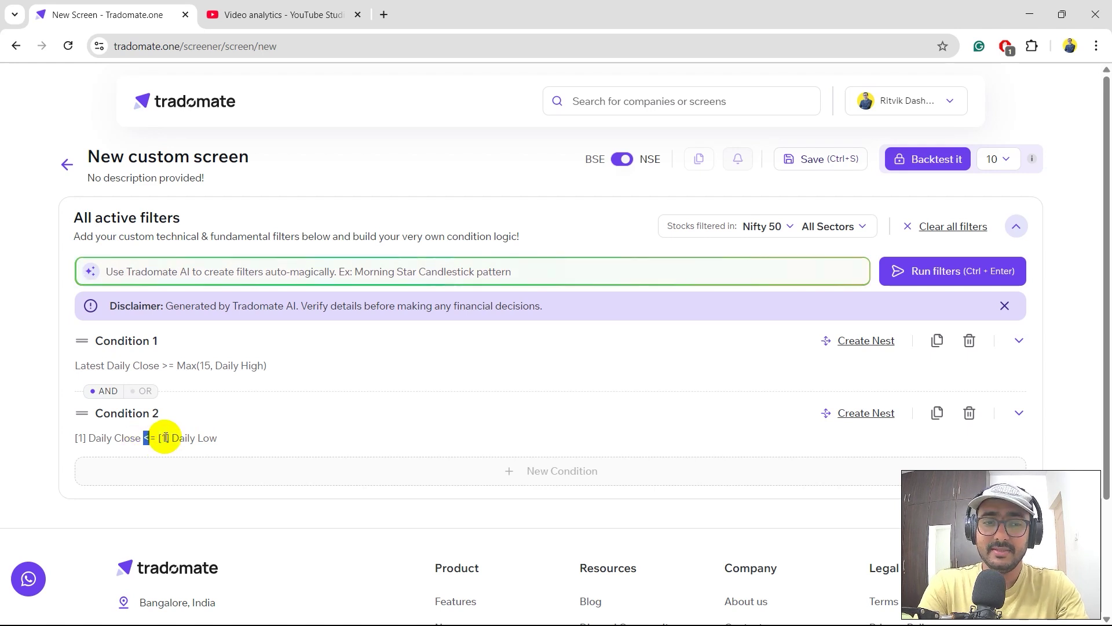
double_click(176, 438)
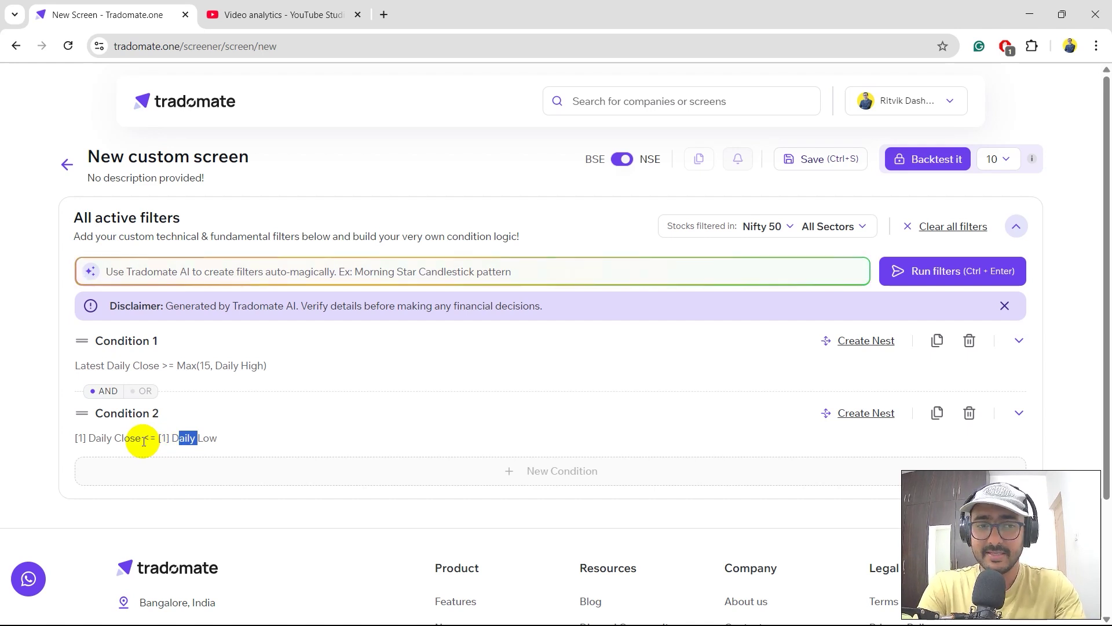
click(139, 270)
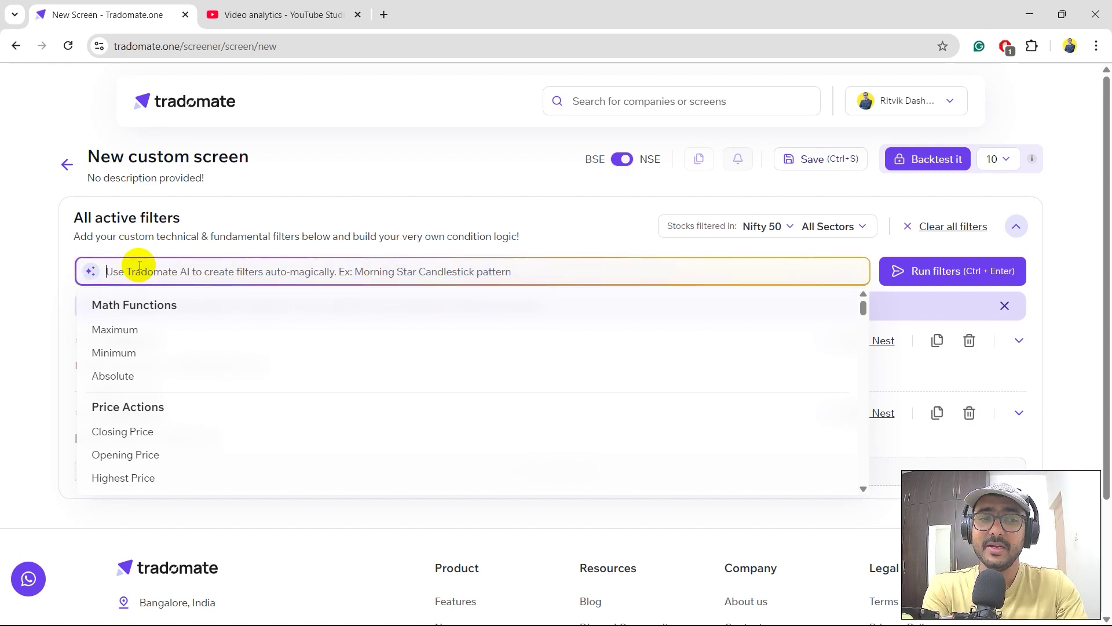
text(volume)
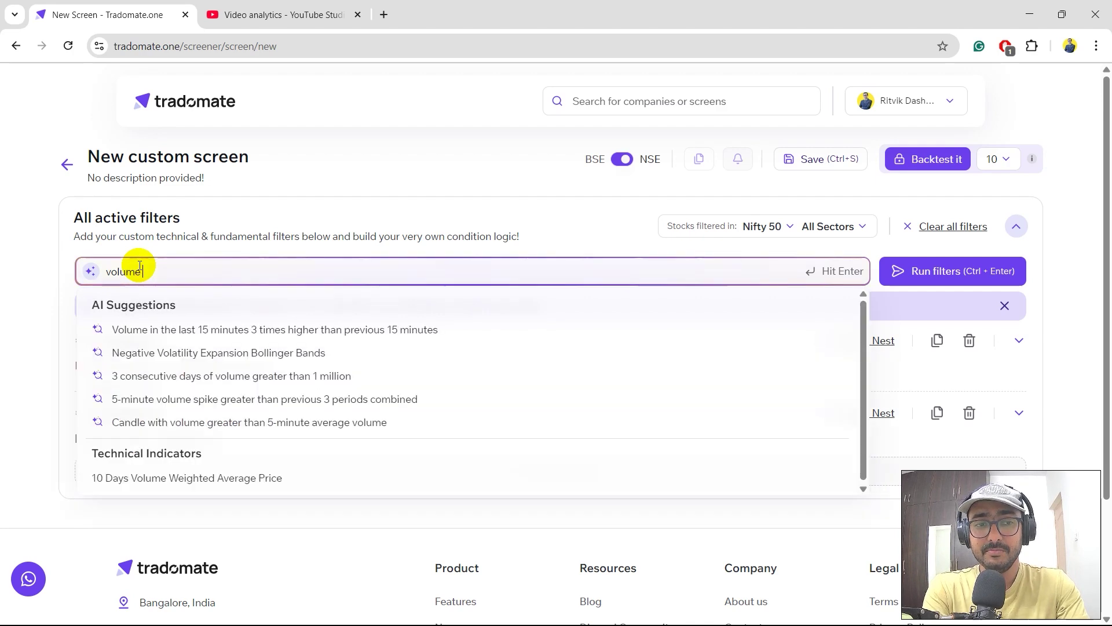
text( should be greater)
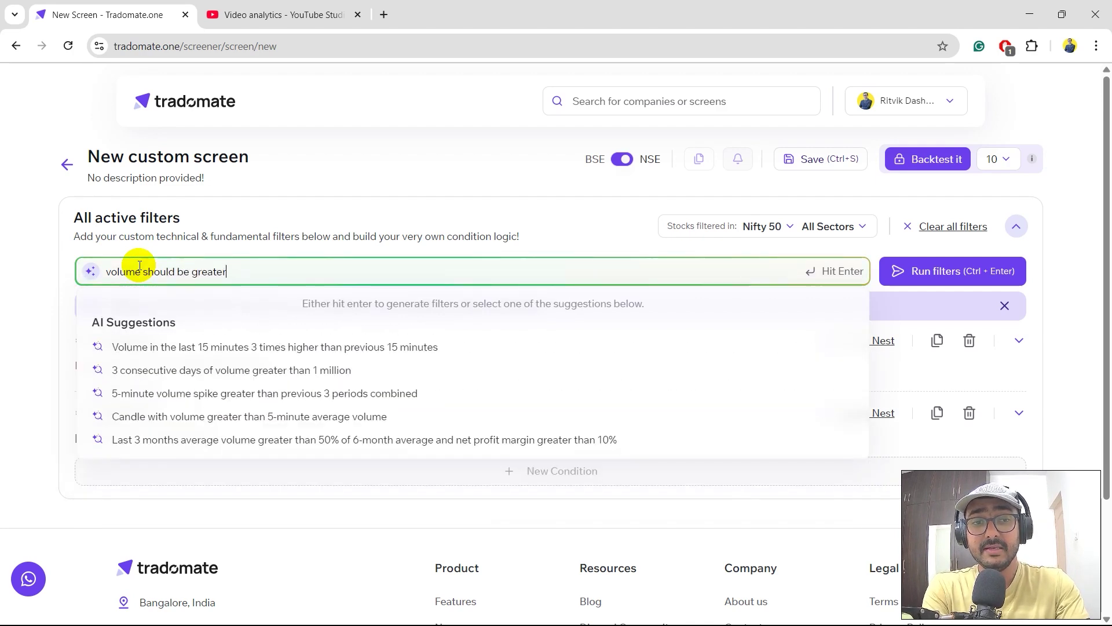
text( than sma of volume)
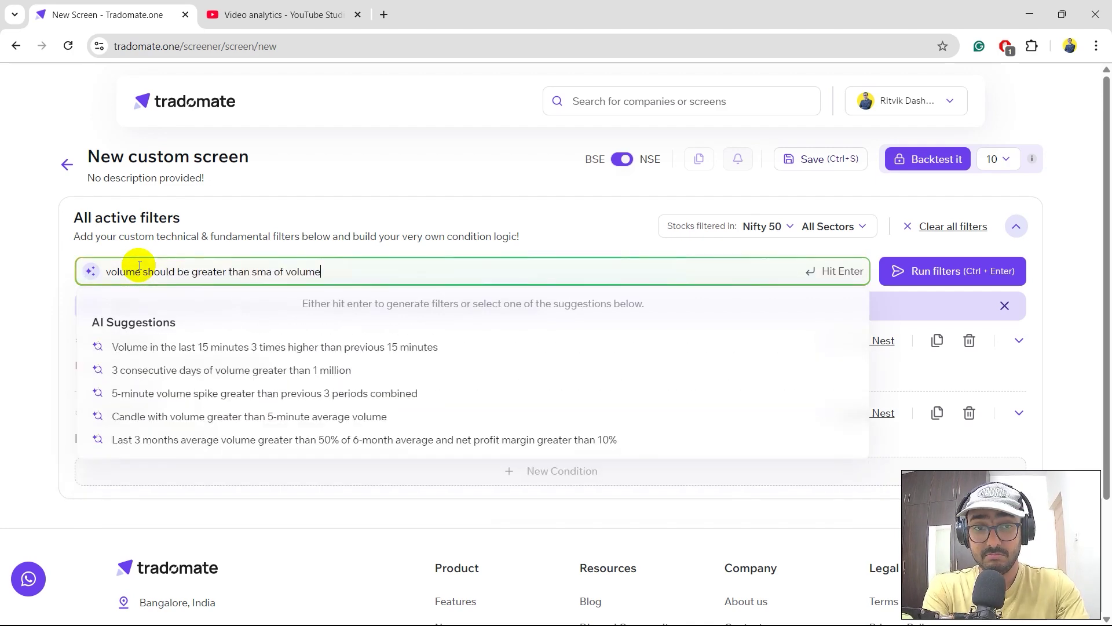
text( * 3)
text(2)
Step: Generate Condition 3: Latest Daily Volume > 2 × SMA(10, Daily Volume)
key(ctrl+Left)
key(ctrl+Left)
key(ctrl+Left)
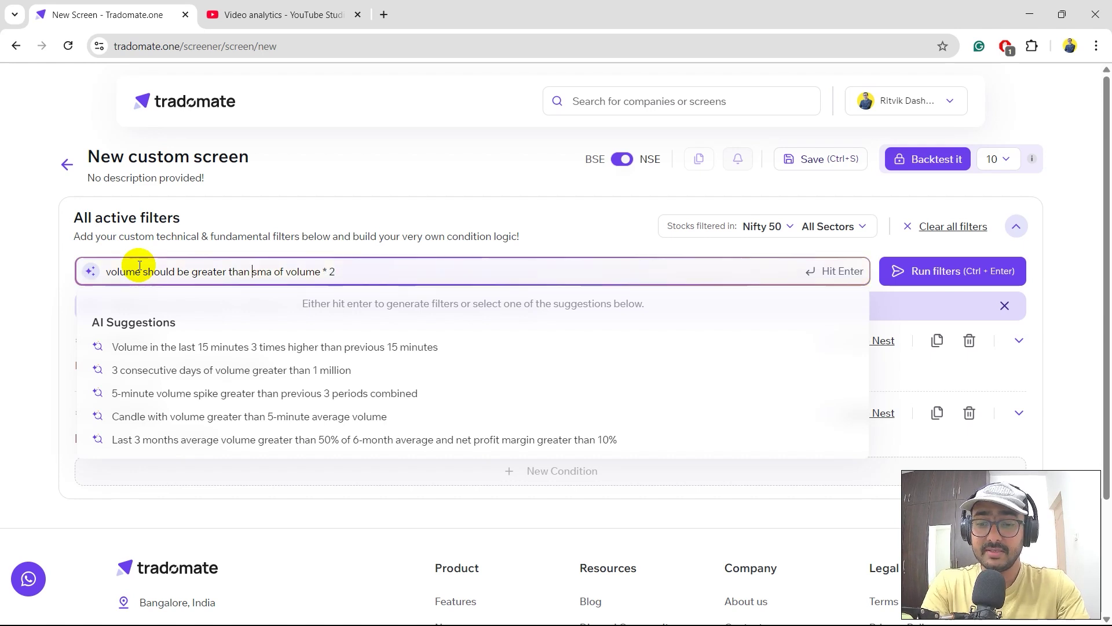
text(10 days)
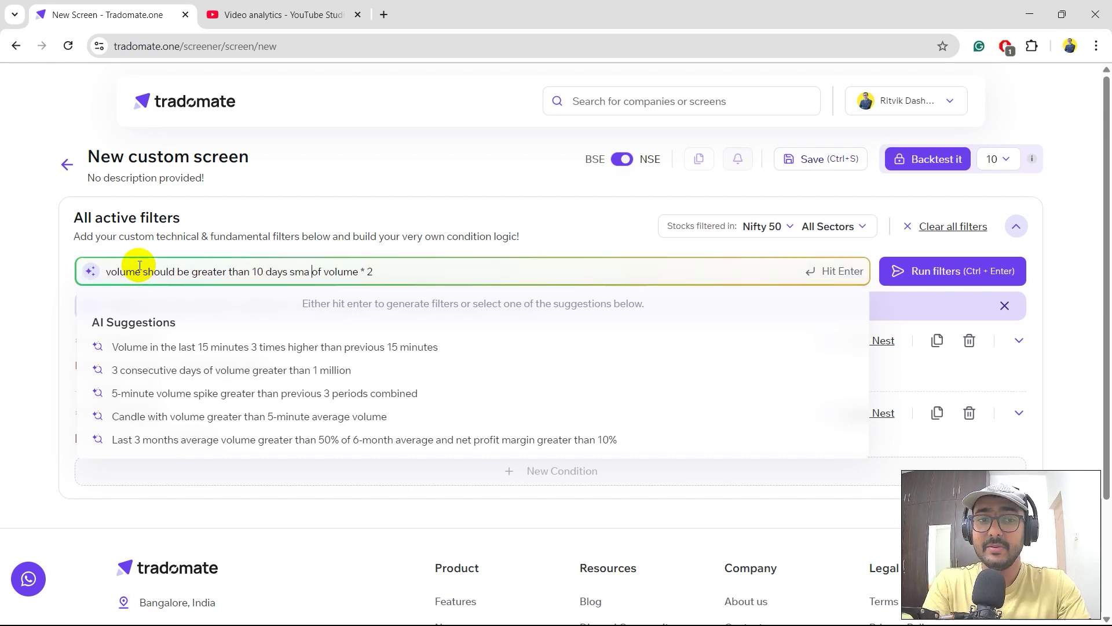
key(Return)
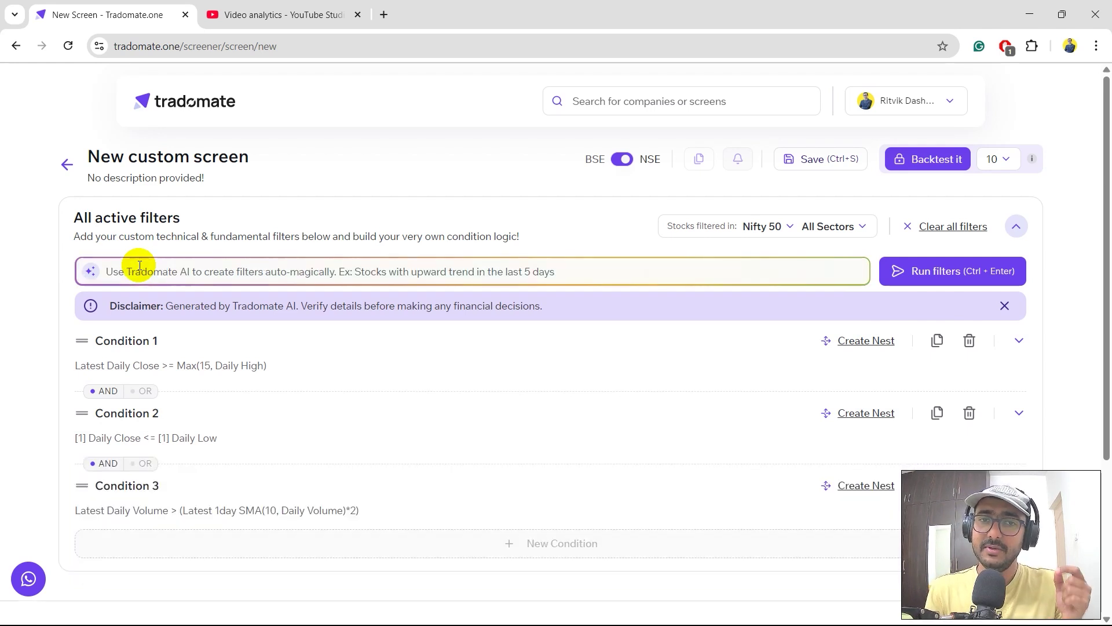
scroll(139, 267, down, 3)
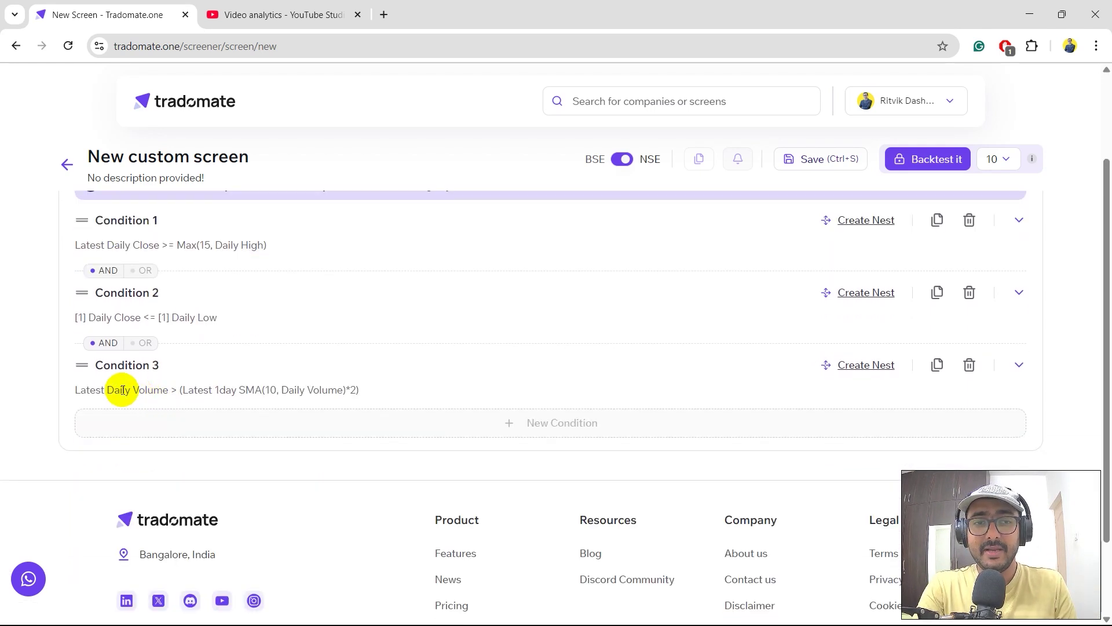
drag(90, 388, 321, 390)
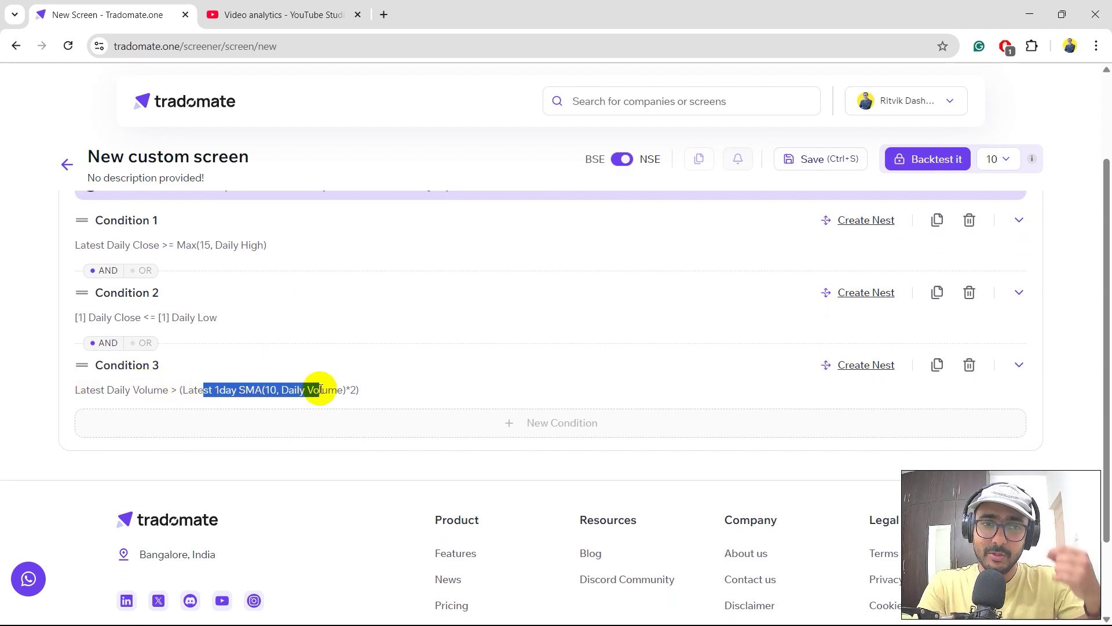
drag(108, 246, 213, 242)
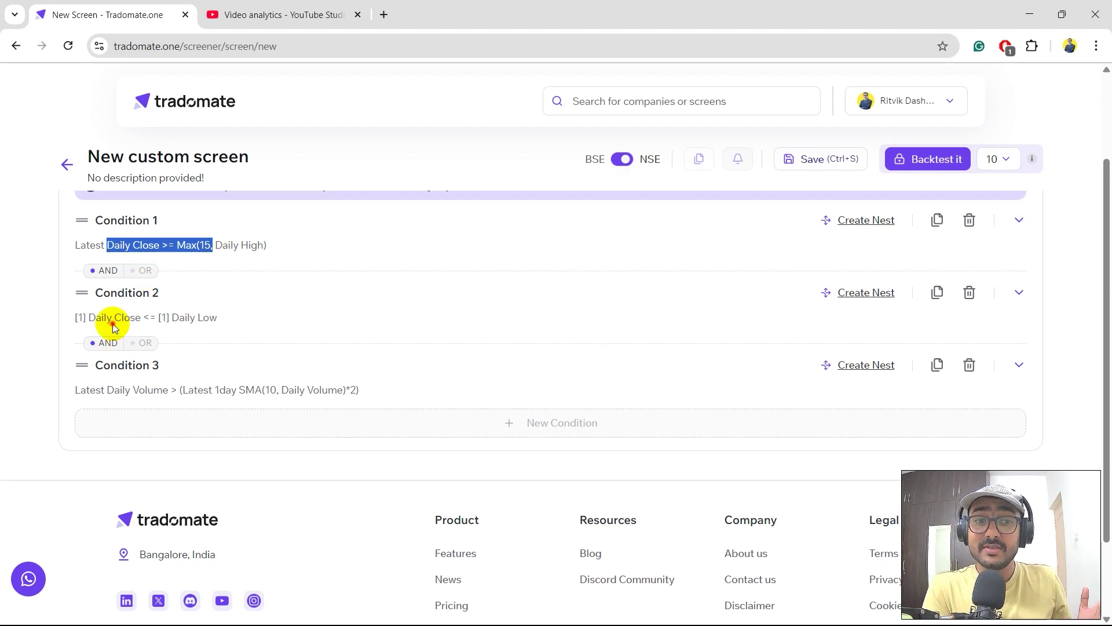
mouse_move(113, 318)
mouse_down()
mouse_move(198, 301)
mouse_move(198, 318)
mouse_up()
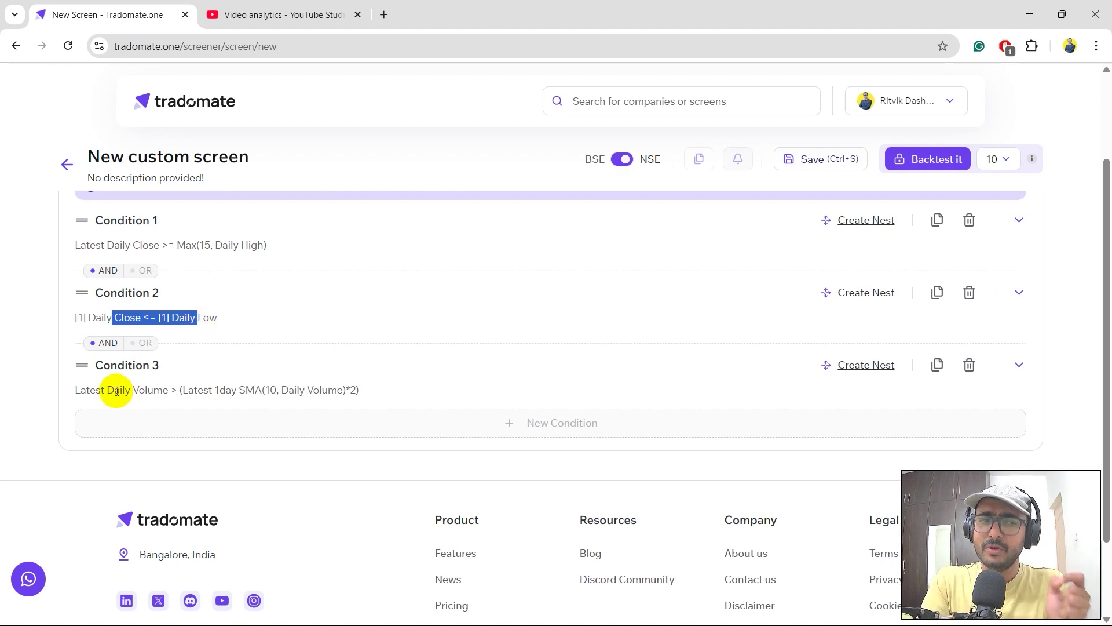
drag(106, 390, 150, 390)
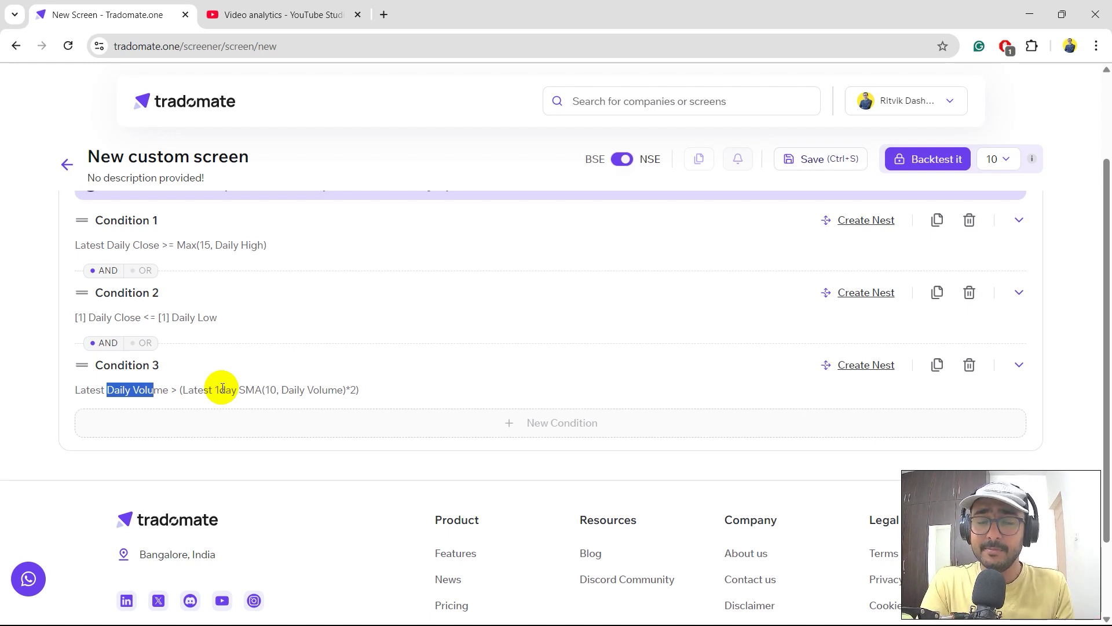
scroll(284, 363, up, 1)
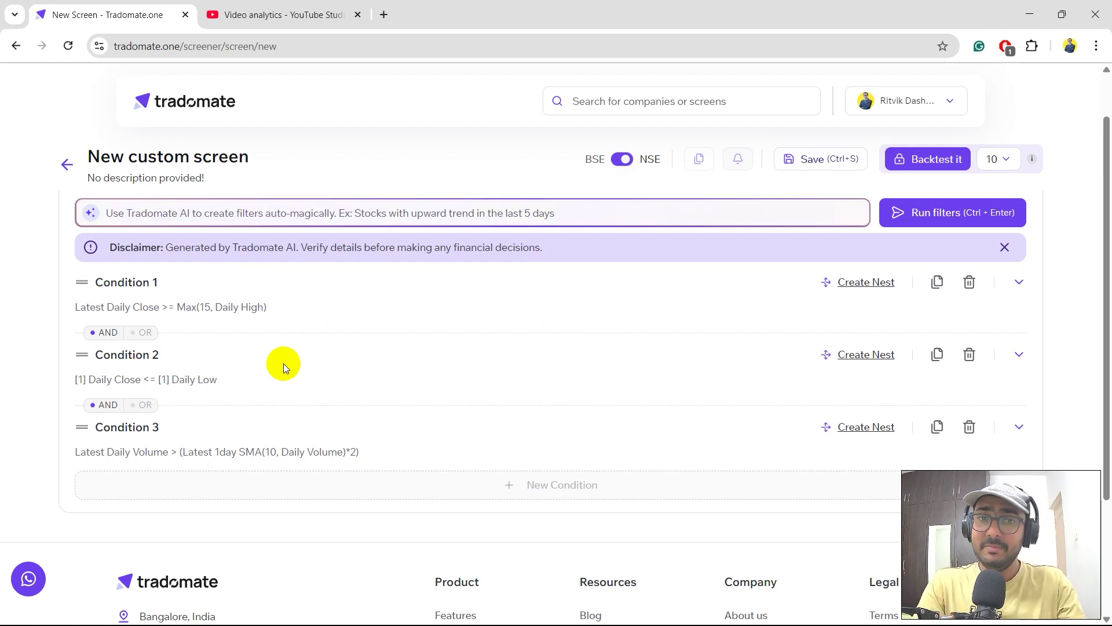
Step: Generate Condition 4: Latest Daily Close > SMA(50, Daily Close)
click(159, 211)
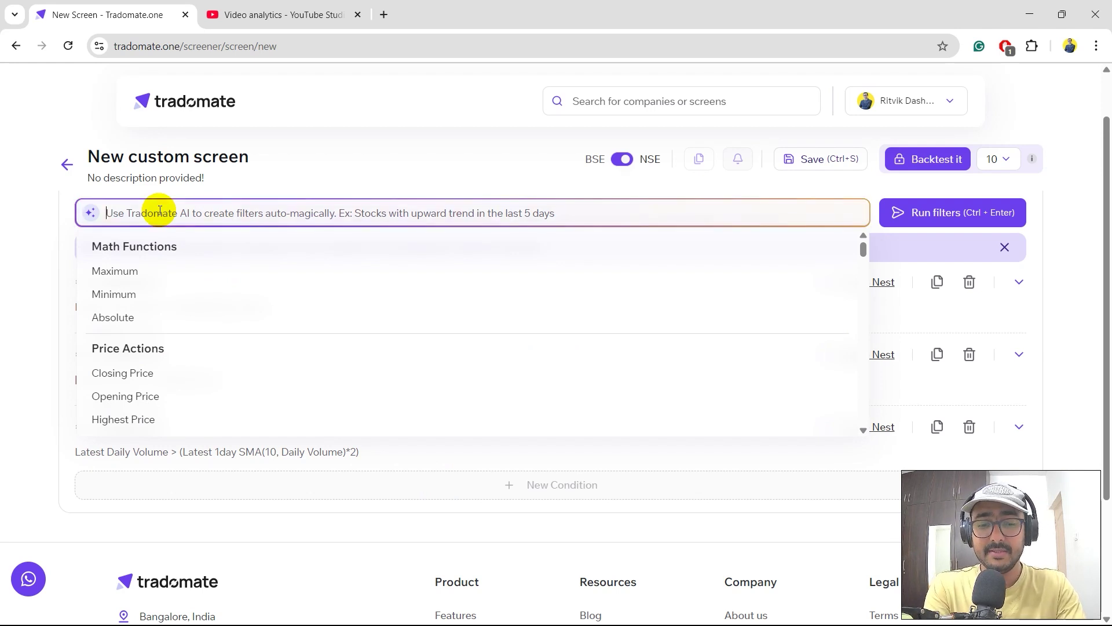
text(close price is)
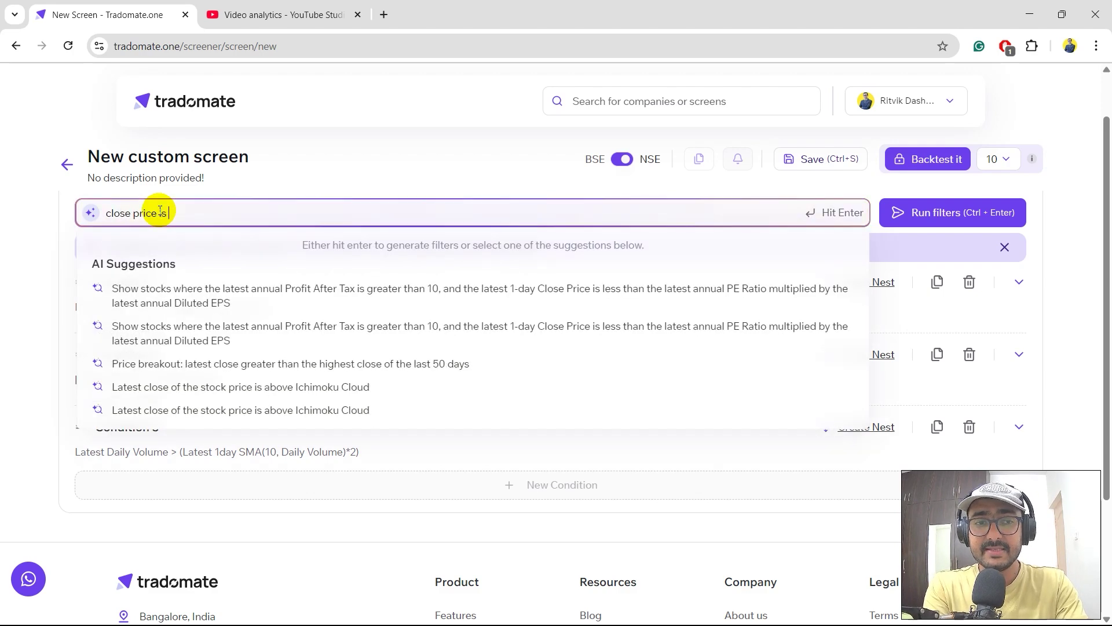
text( greater than 5)
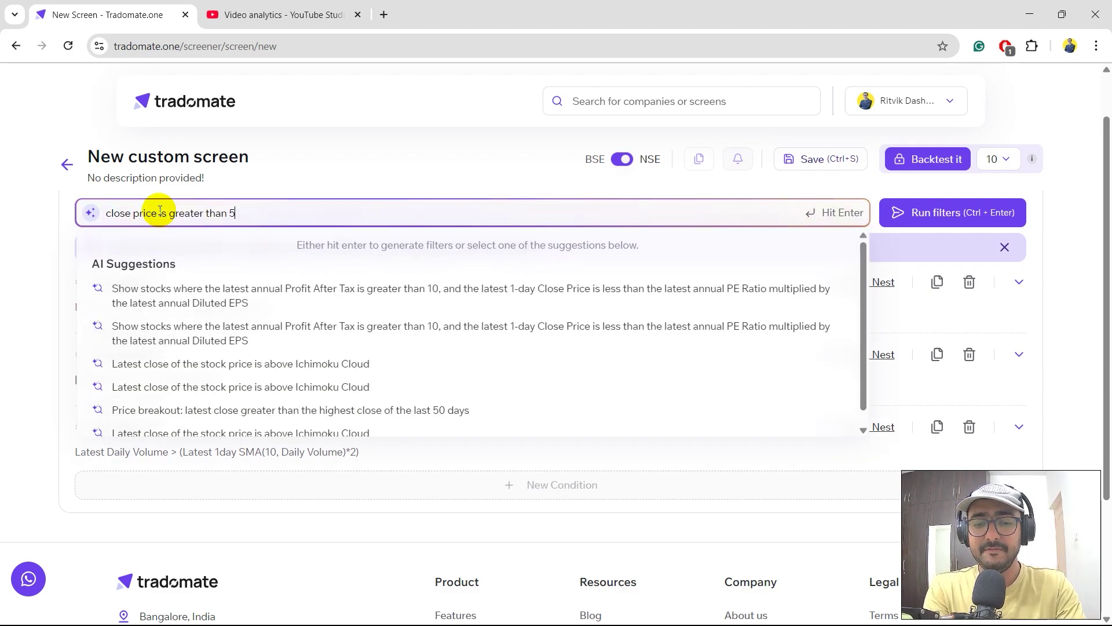
text(0 day sma of)
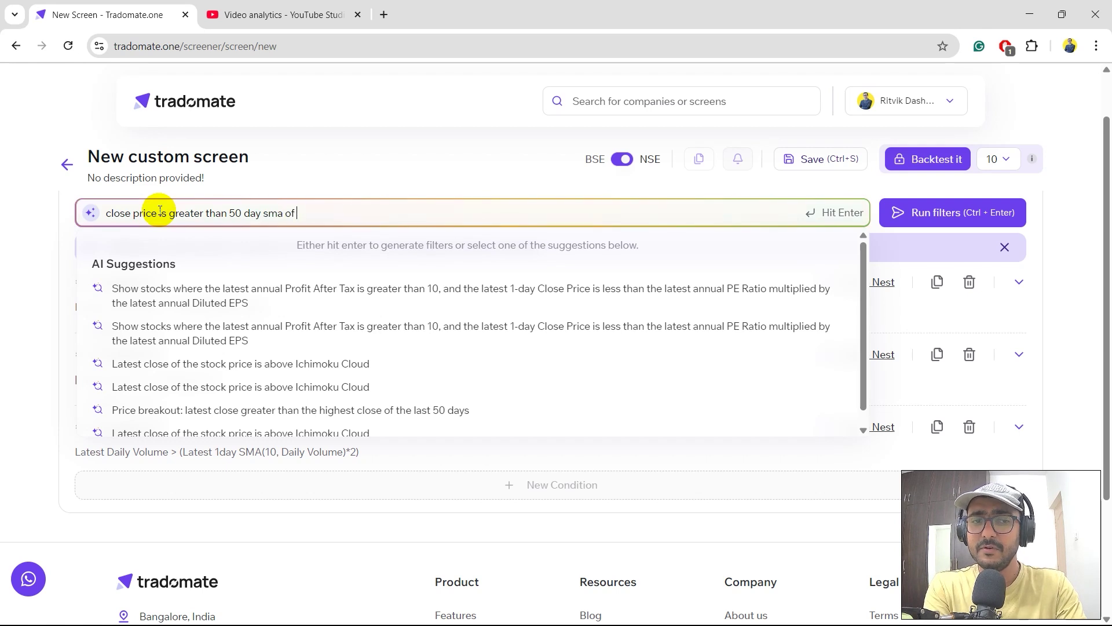
key(Return)
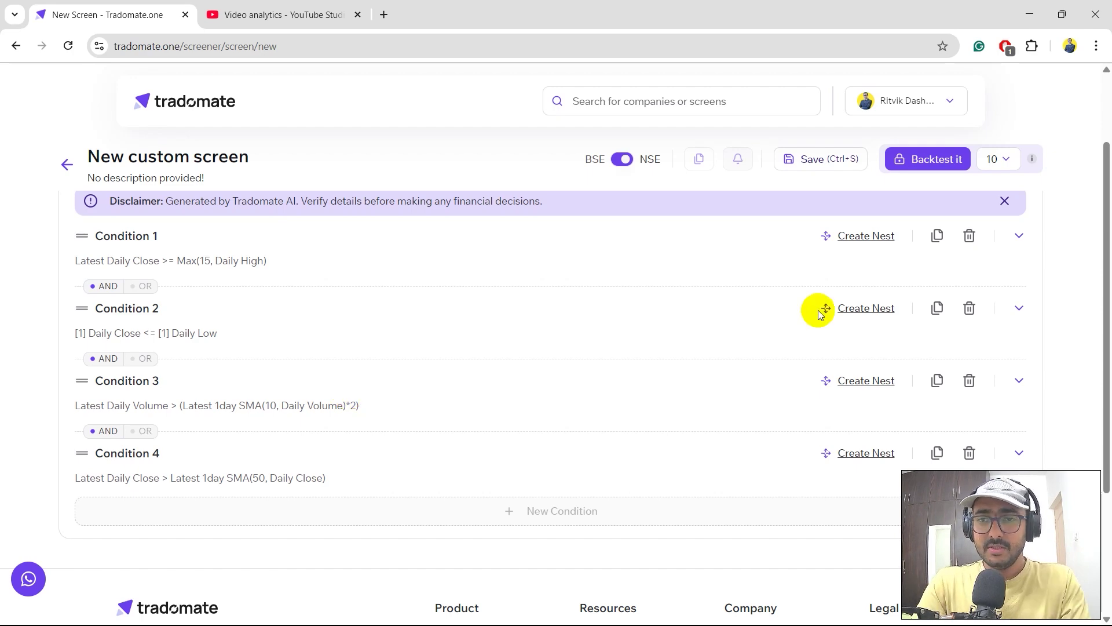
scroll(819, 310, up, 2)
Step: Run the four-condition screen on All Stocks instead of Nifty 50, returning IRIS Business Services Ltd
click(973, 268)
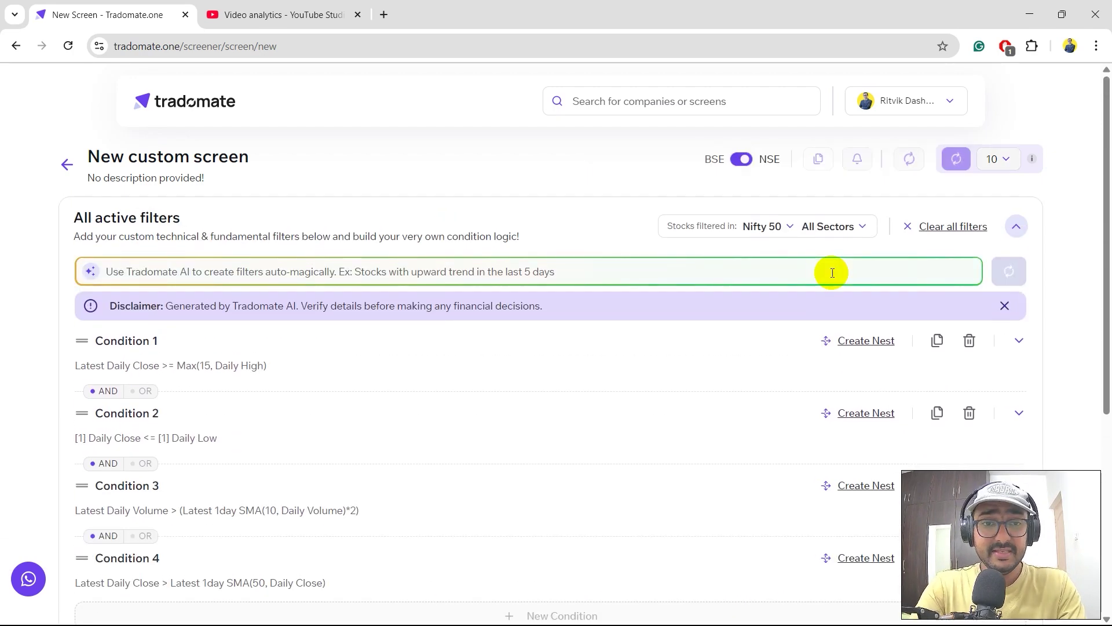
scroll(831, 272, down, 1)
scroll(523, 367, down, 2)
scroll(523, 368, down, 2)
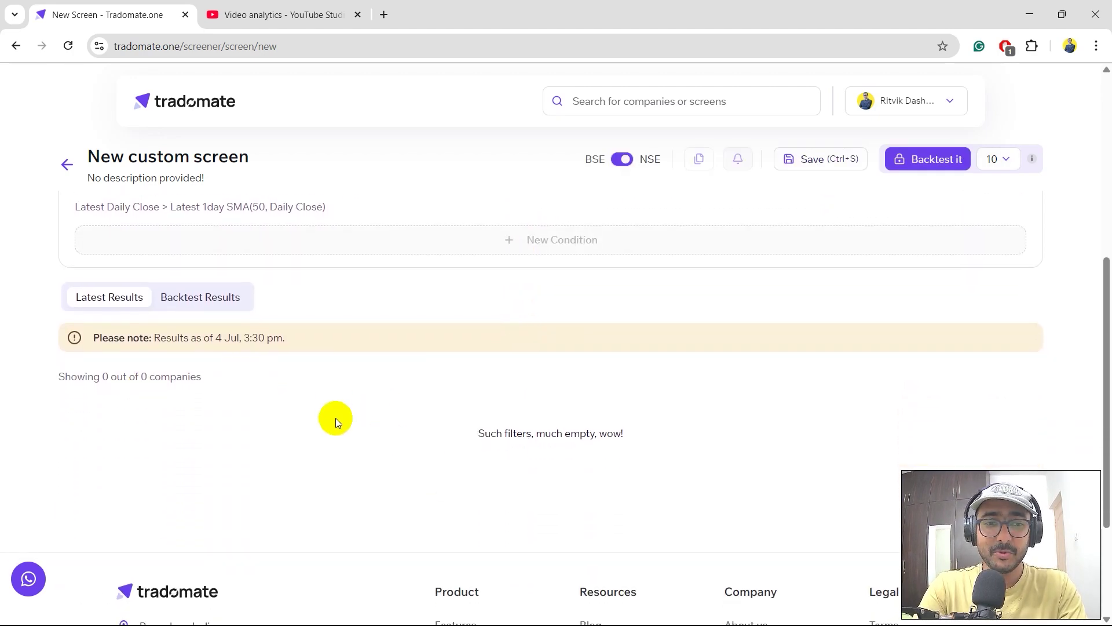
scroll(335, 418, up, 3)
scroll(336, 418, down, 3)
scroll(337, 415, up, 2)
scroll(519, 481, up, 4)
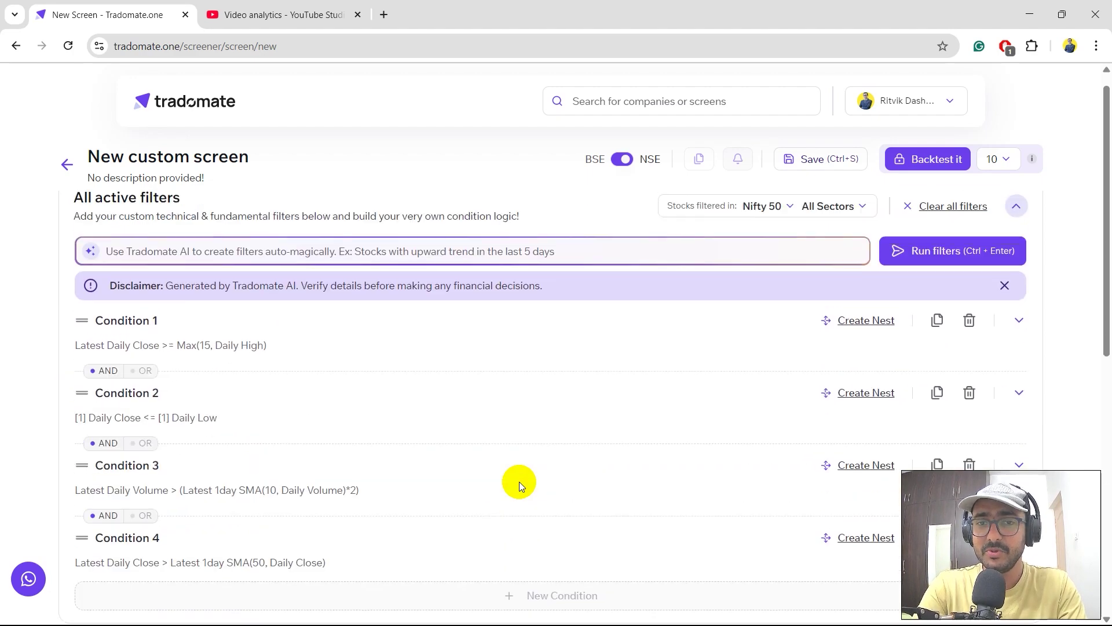
click(765, 229)
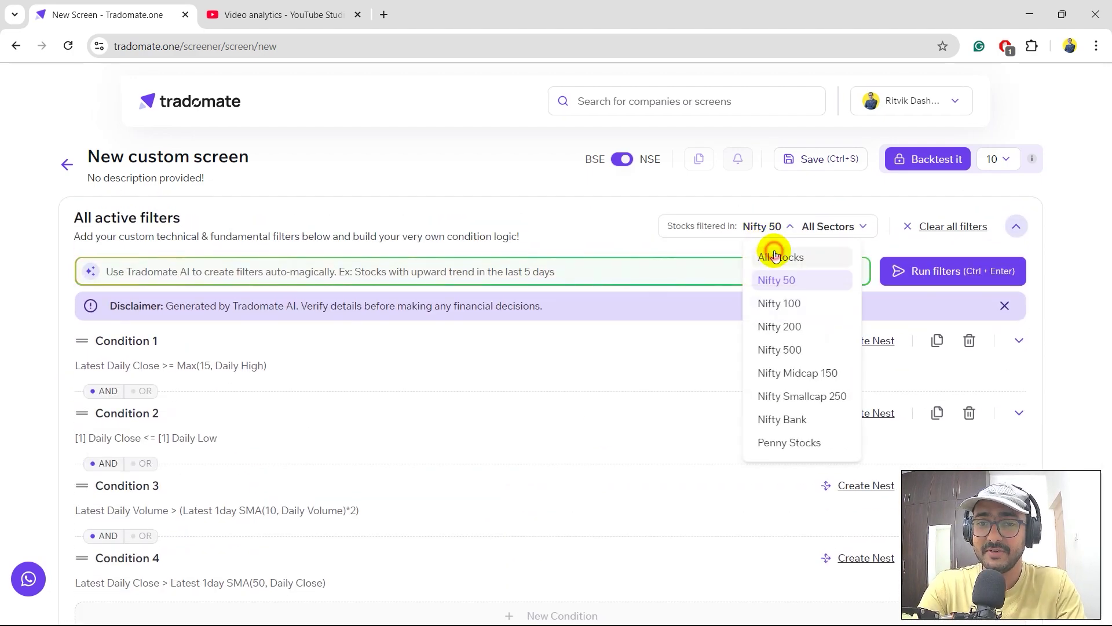
click(775, 254)
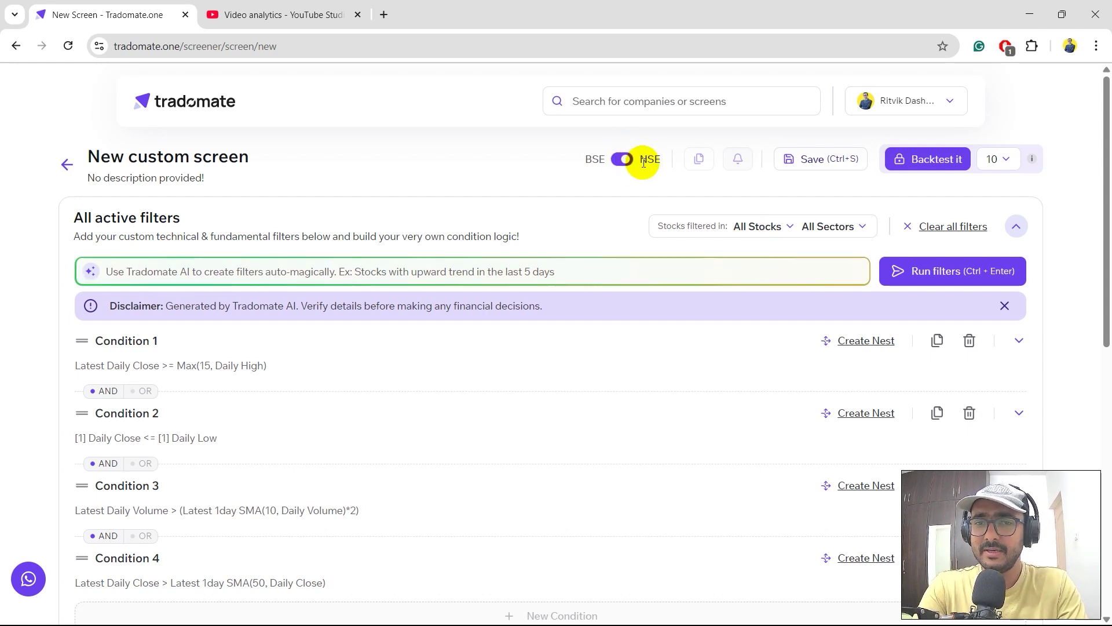
click(973, 265)
scroll(1085, 322, down, 3)
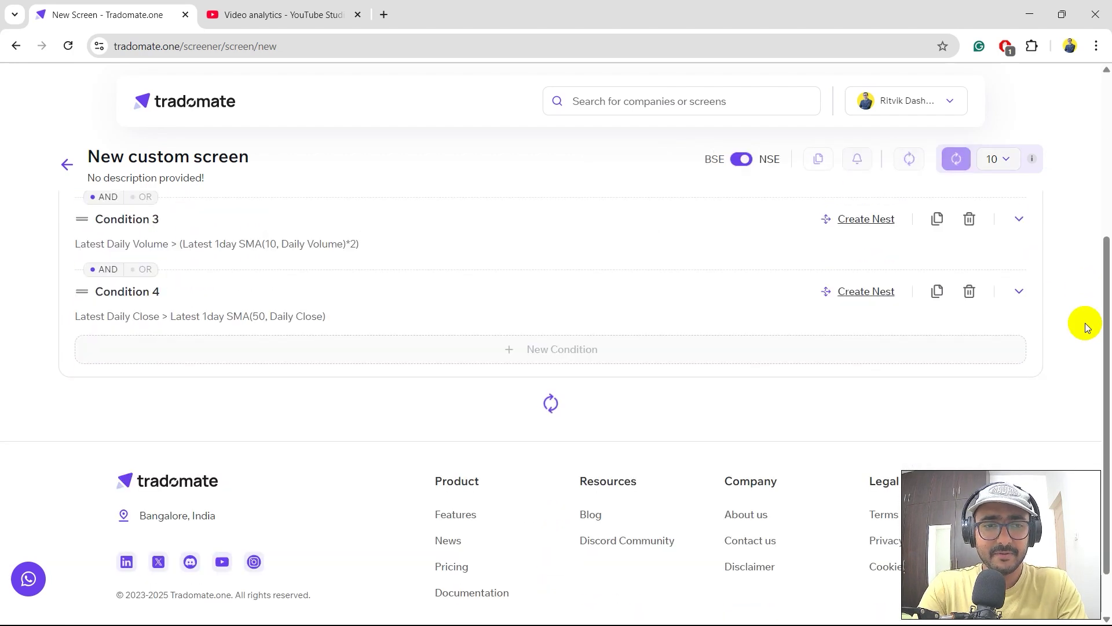
scroll(1085, 325, down, 1)
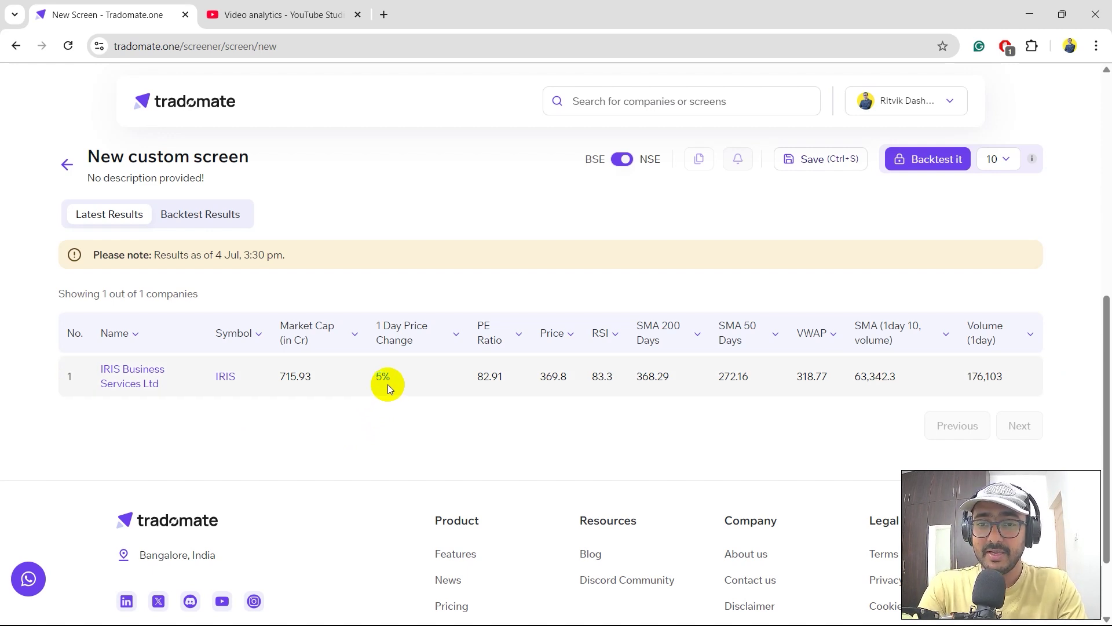
Step: Save the screen as 'Breakout + Volume Strategy (Part 2)'
click(813, 161)
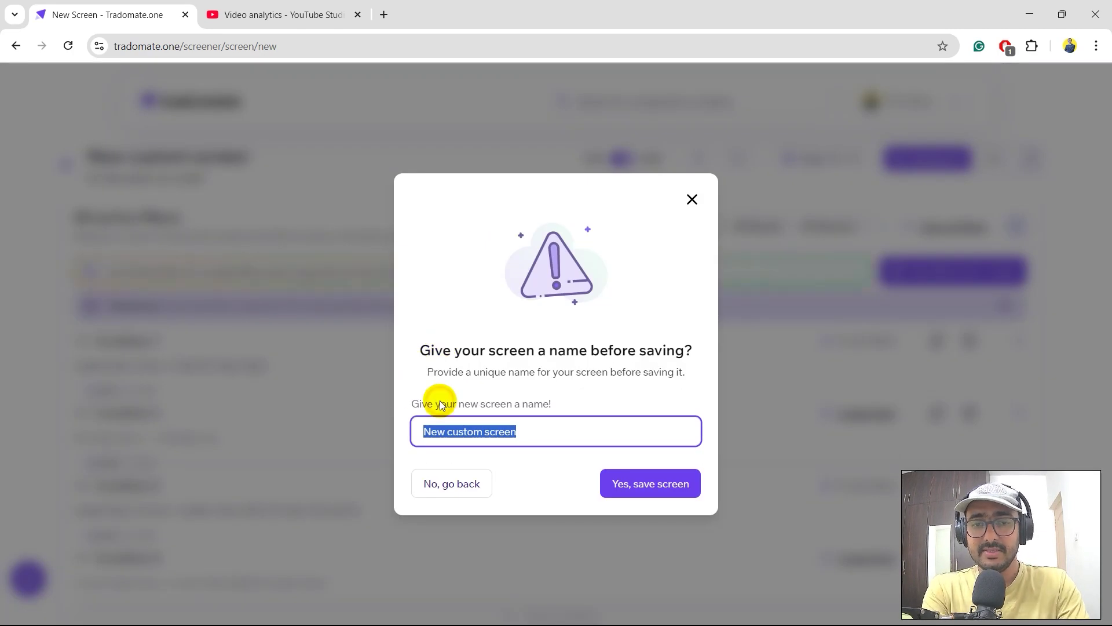
text(Breakout + Volume Strategy (Pa)
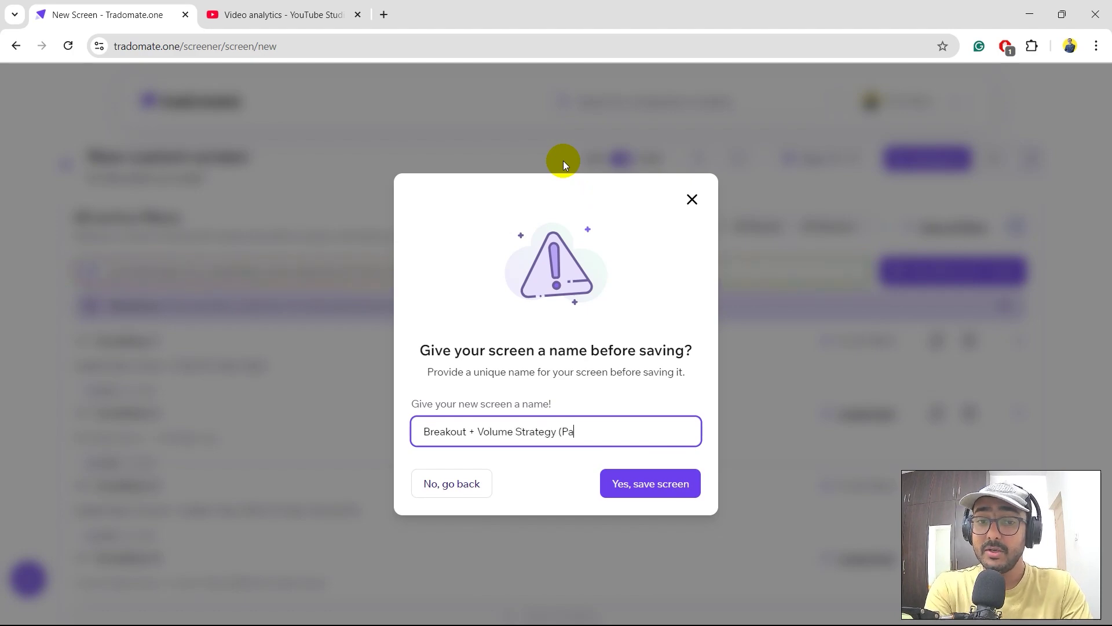
text(rt 2))
click(627, 474)
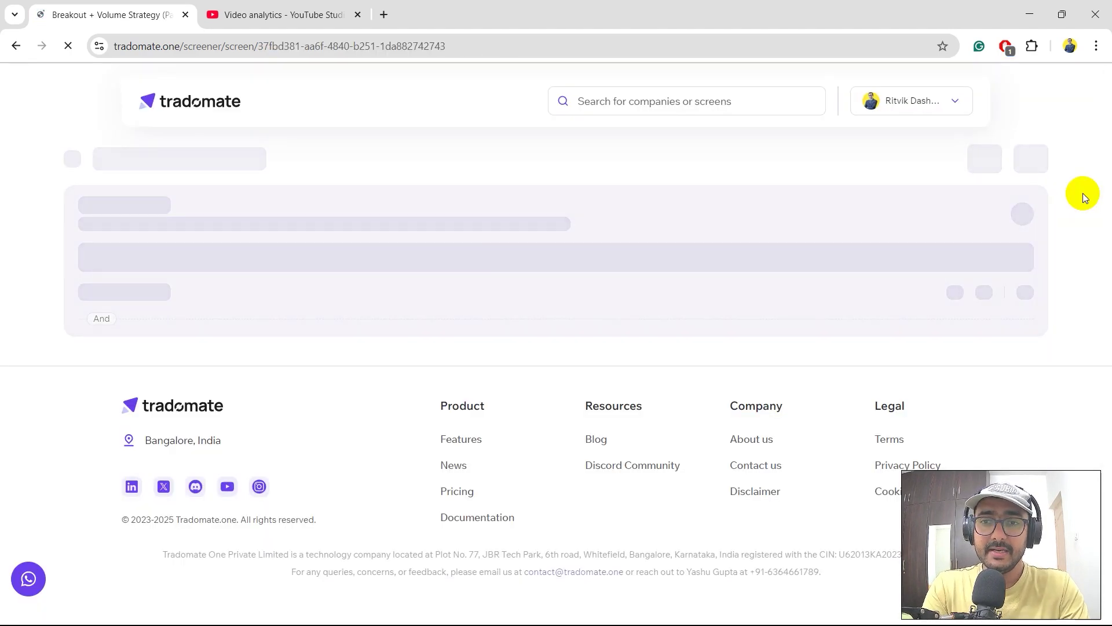
scroll(1067, 279, down, 1)
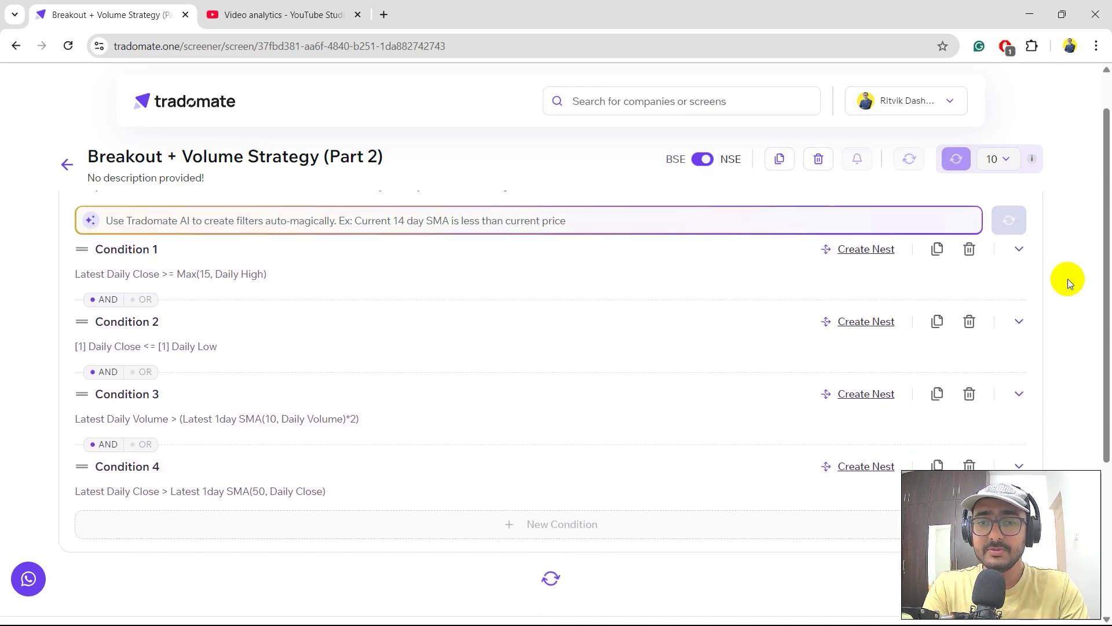
scroll(1068, 279, down, 2)
scroll(1068, 280, up, 3)
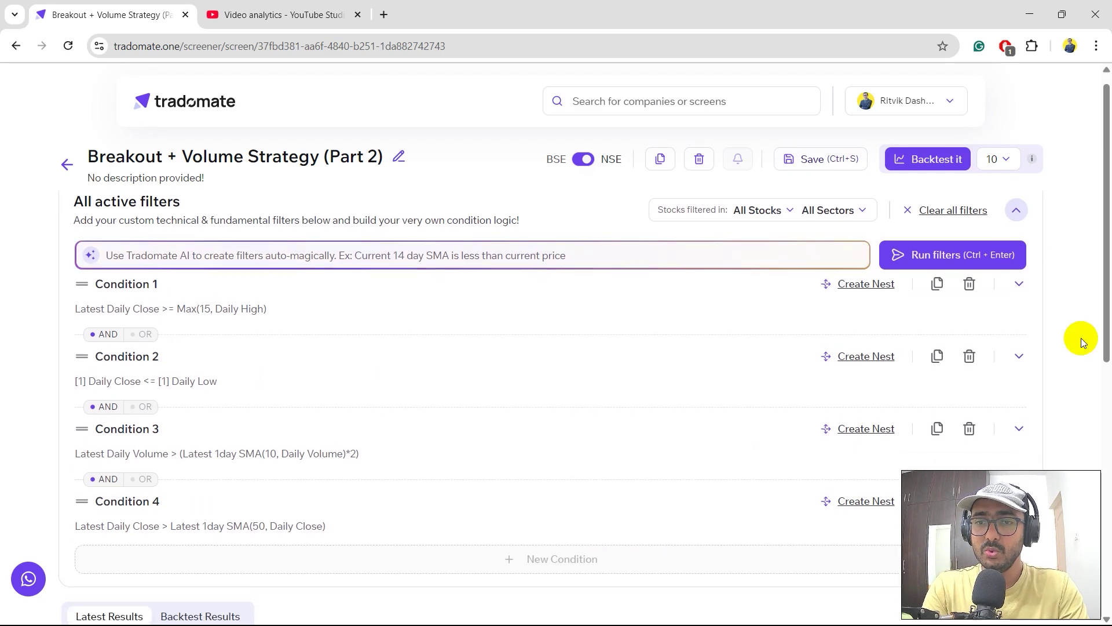
scroll(1081, 337, down, 5)
Step: Run a 100-iteration backtest of the four-condition screen
click(187, 318)
scroll(68, 330, down, 1)
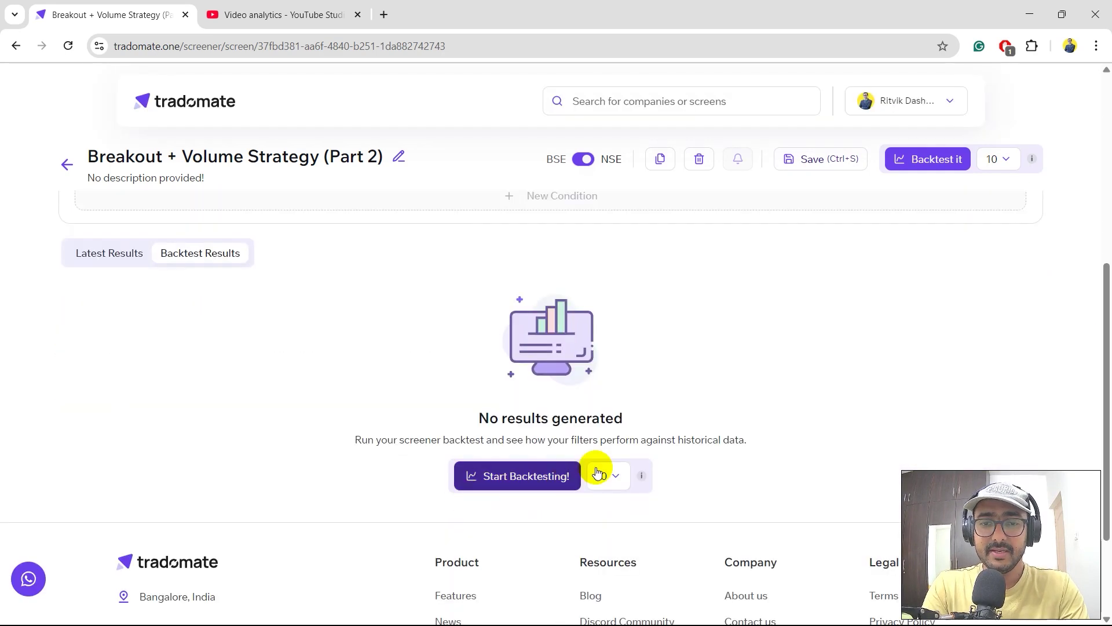
click(599, 475)
click(614, 389)
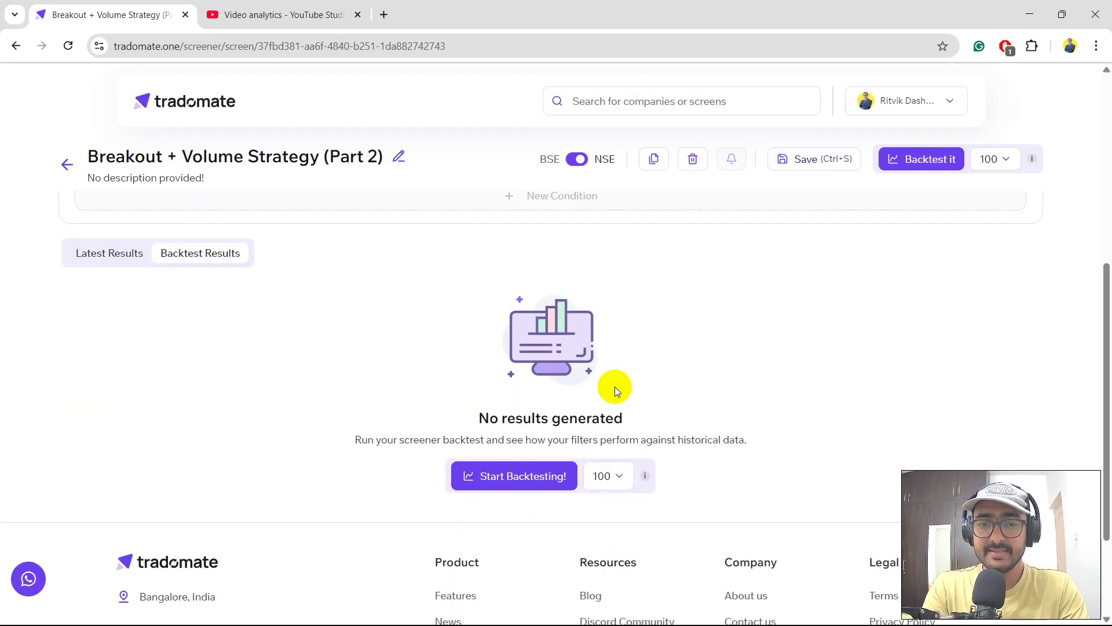
click(518, 478)
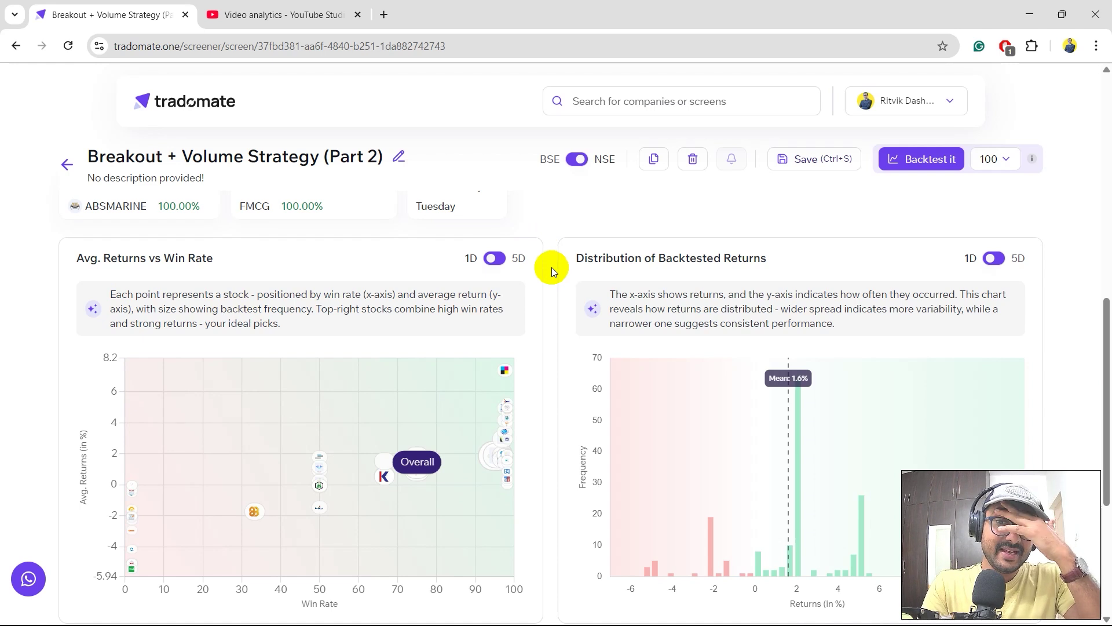
scroll(460, 409, down, 1)
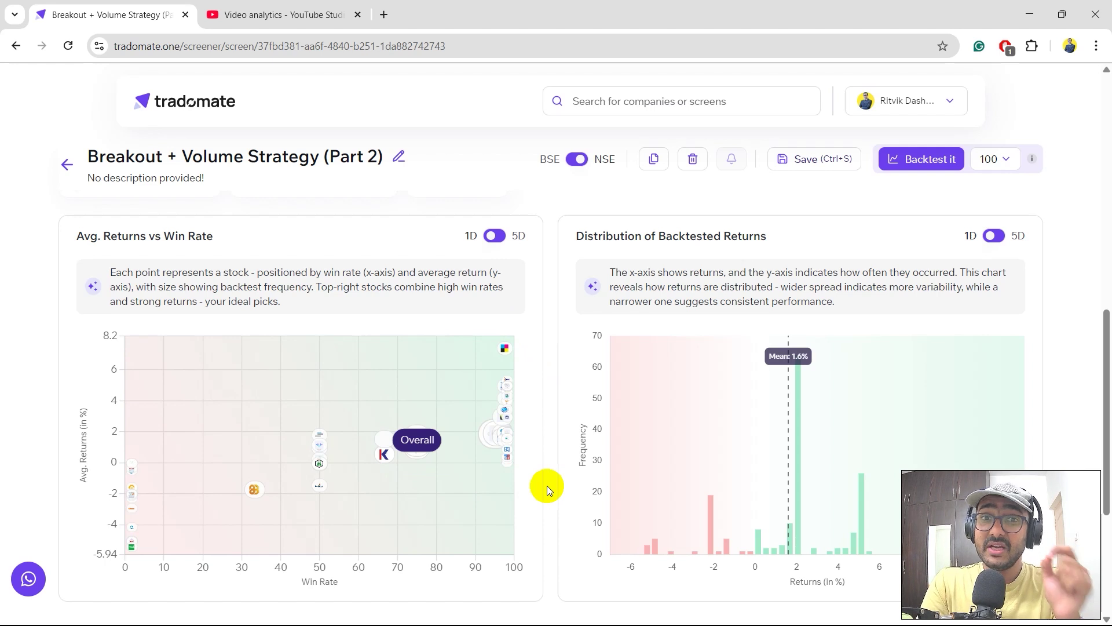
scroll(547, 486, up, 1)
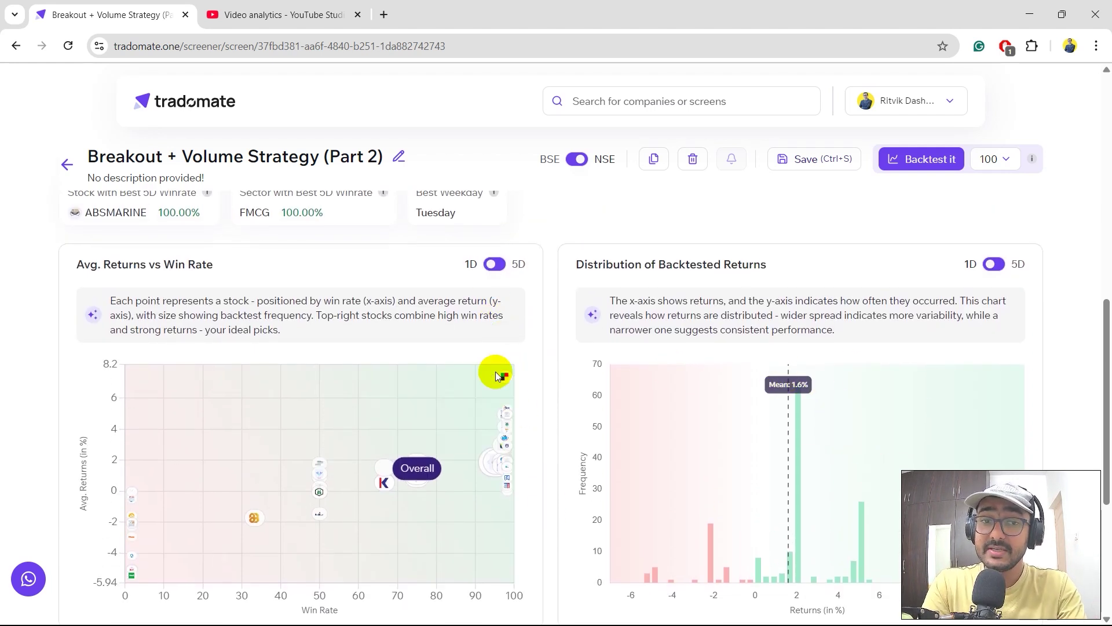
scroll(496, 370, down, 1)
scroll(486, 357, up, 2)
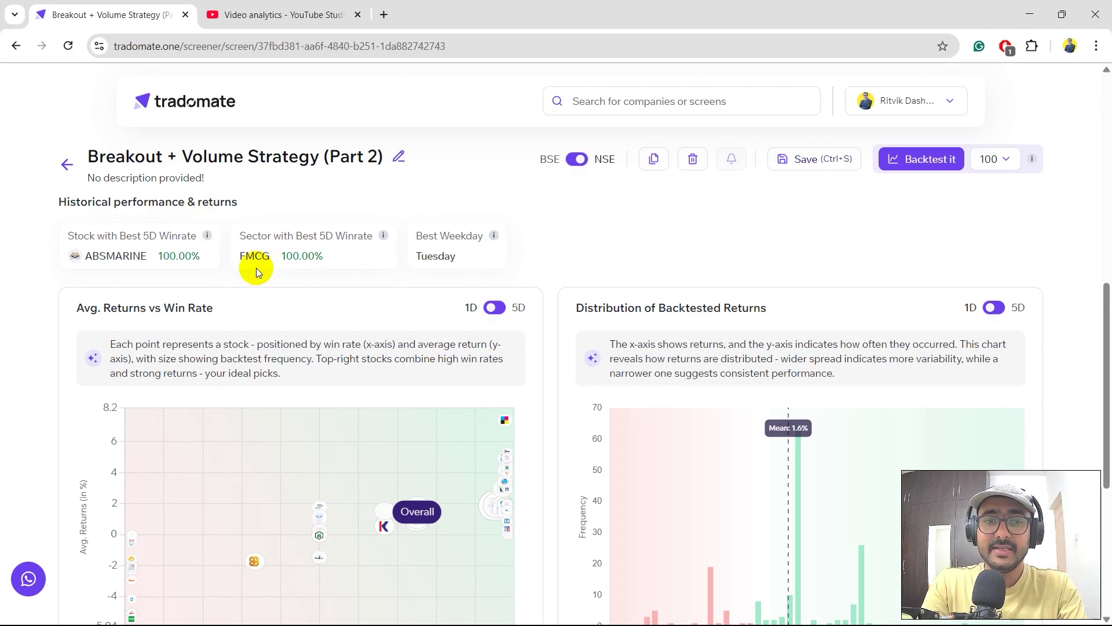
scroll(252, 267, up, 1)
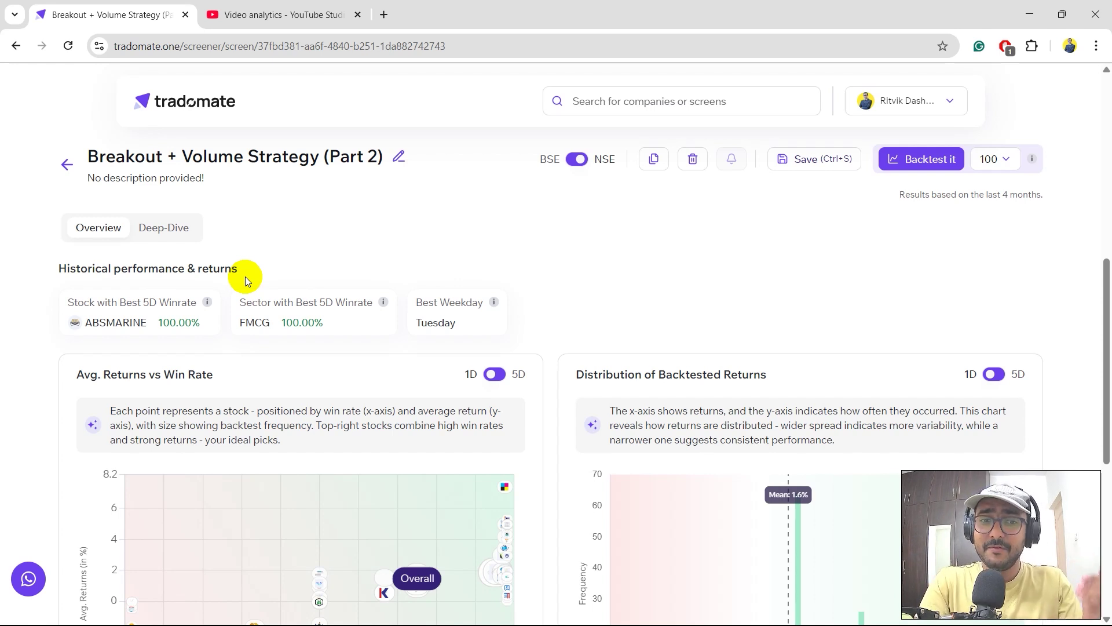
scroll(245, 277, down, 1)
scroll(557, 302, up, 3)
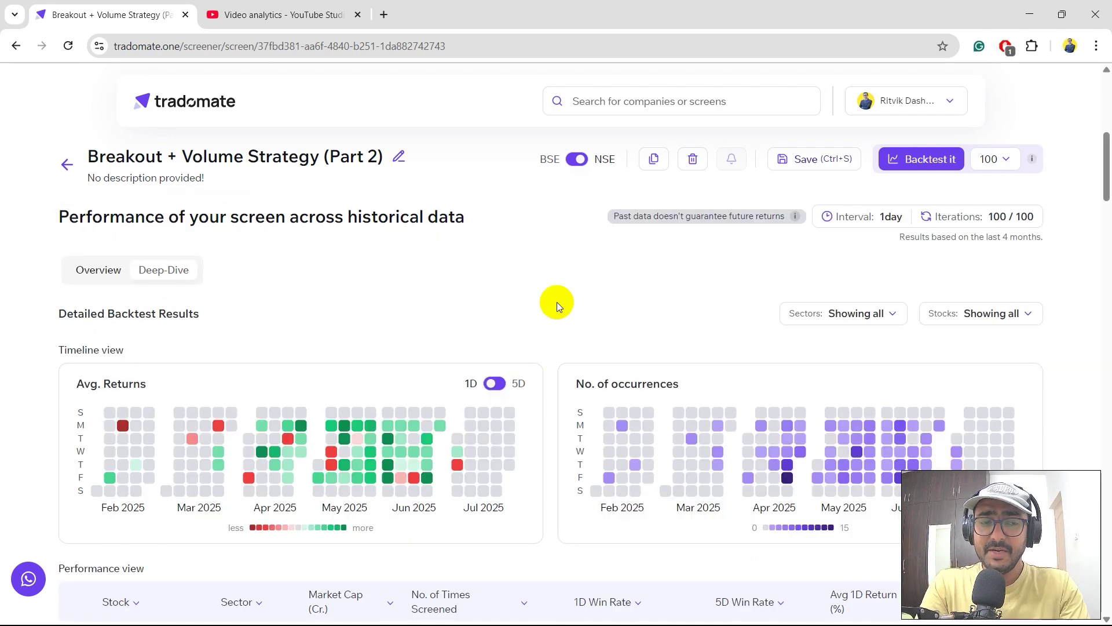
scroll(557, 301, down, 1)
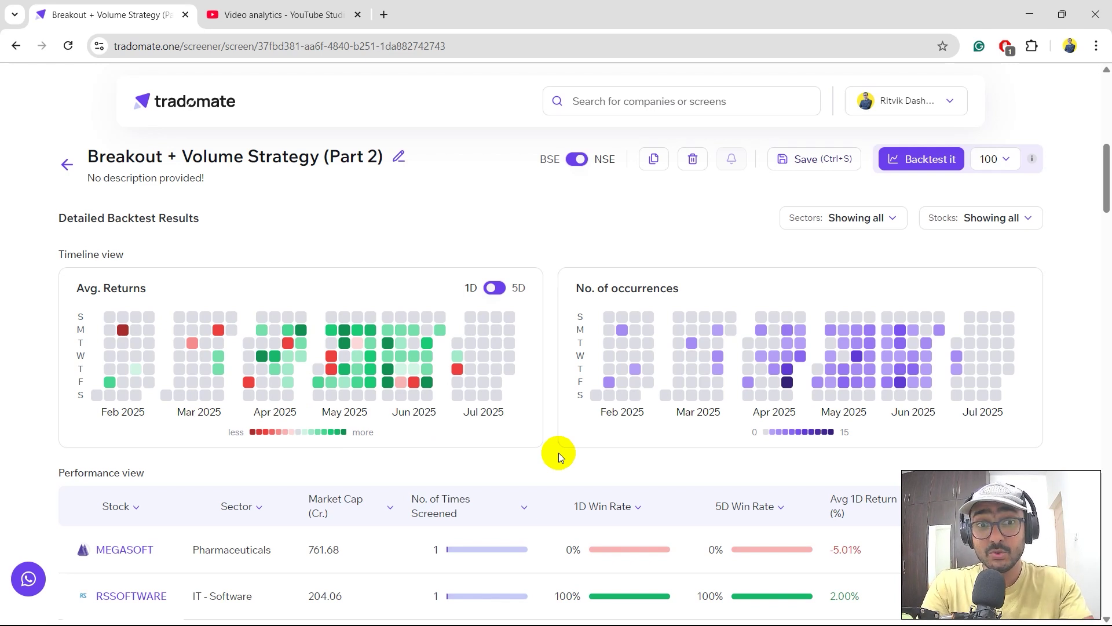
scroll(558, 453, down, 2)
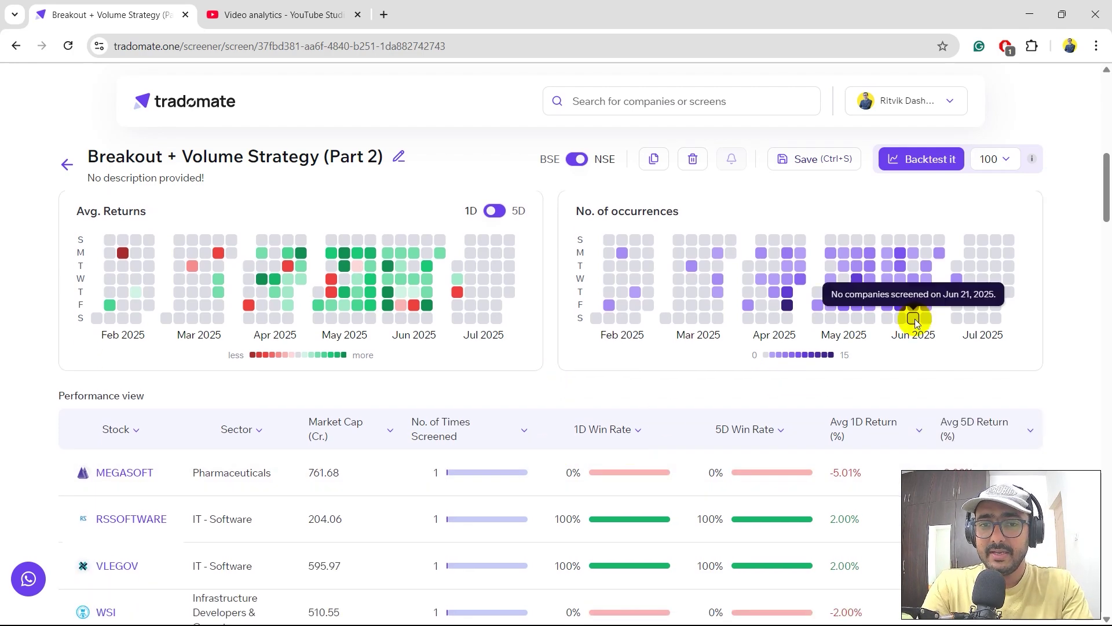
scroll(1092, 380, up, 2)
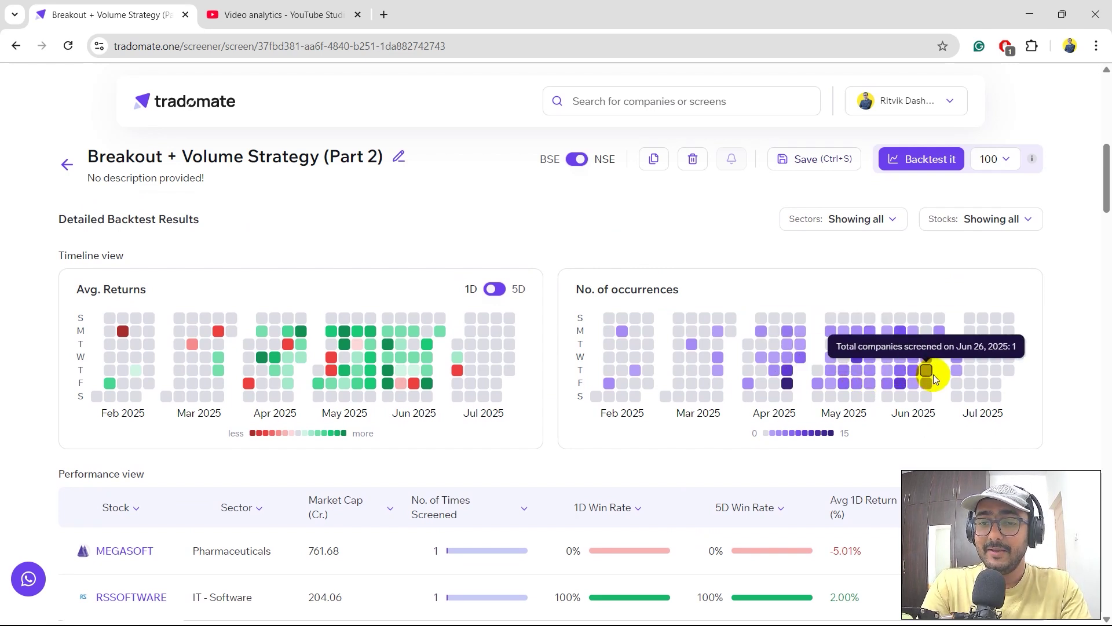
mouse_move(926, 371)
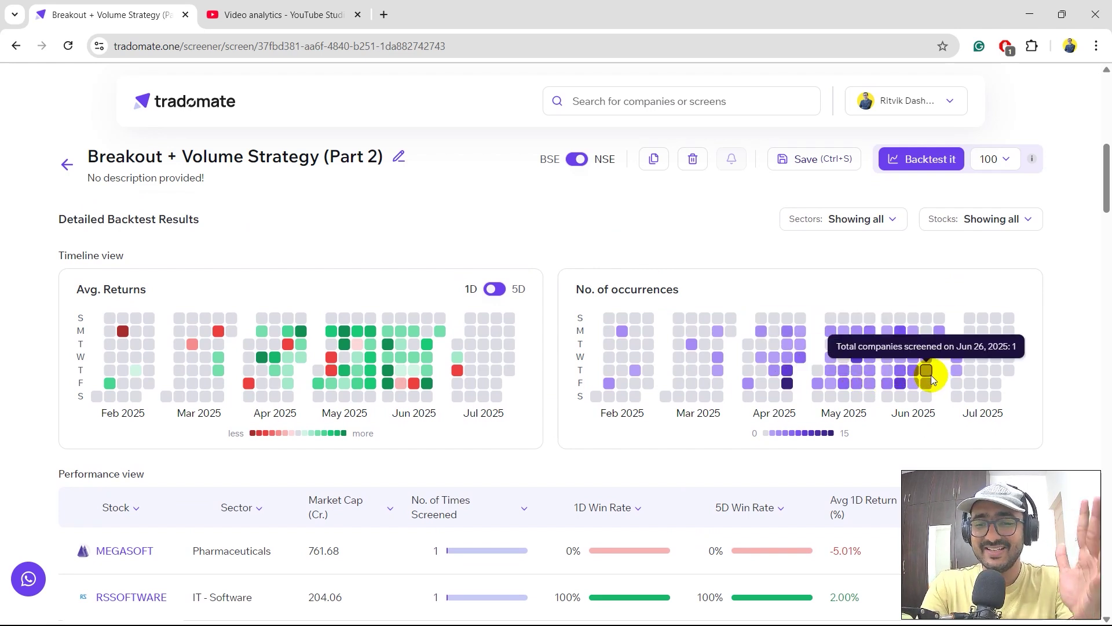
scroll(1045, 433, down, 1)
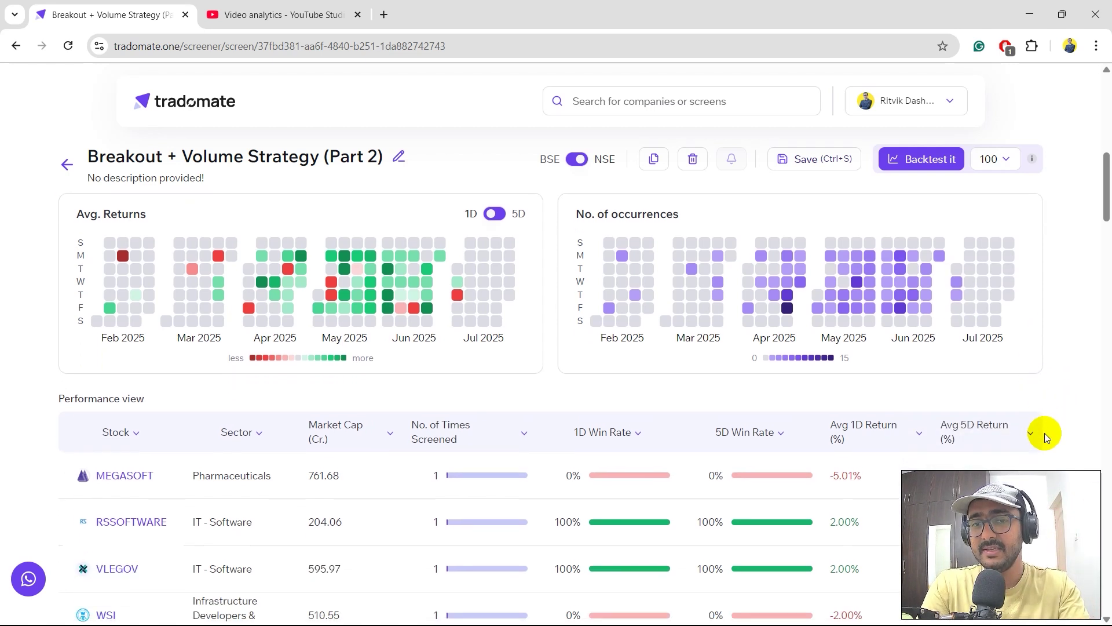
mouse_move(787, 383)
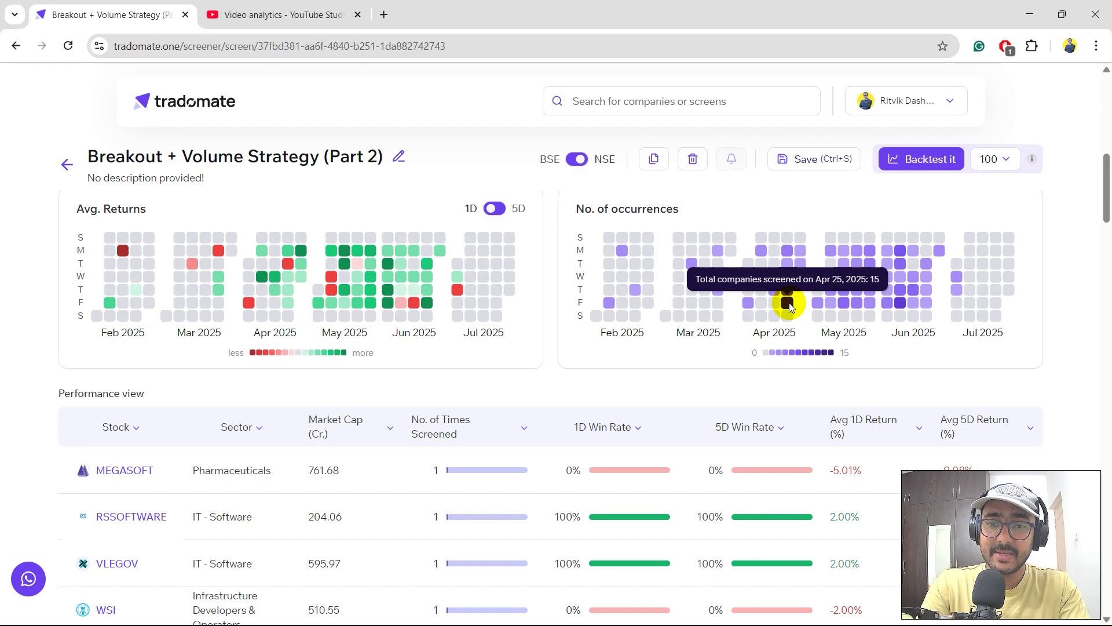
scroll(550, 331, up, 1)
scroll(551, 331, down, 3)
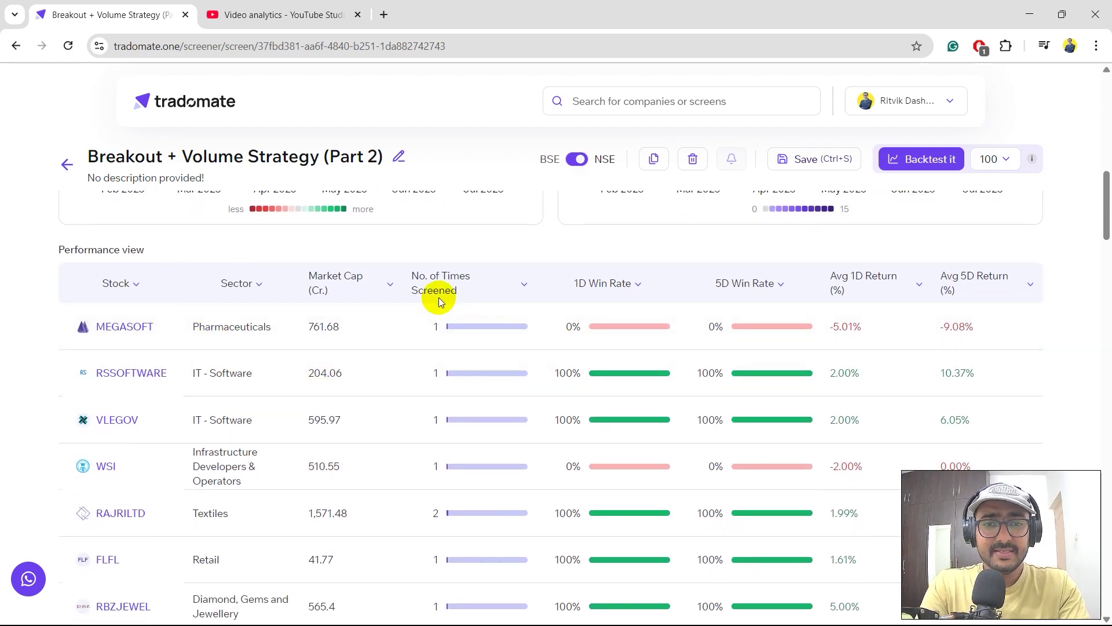
Step: Sort the backtest table by No. of Times Screened descending, putting DOLPHIN first
click(459, 291)
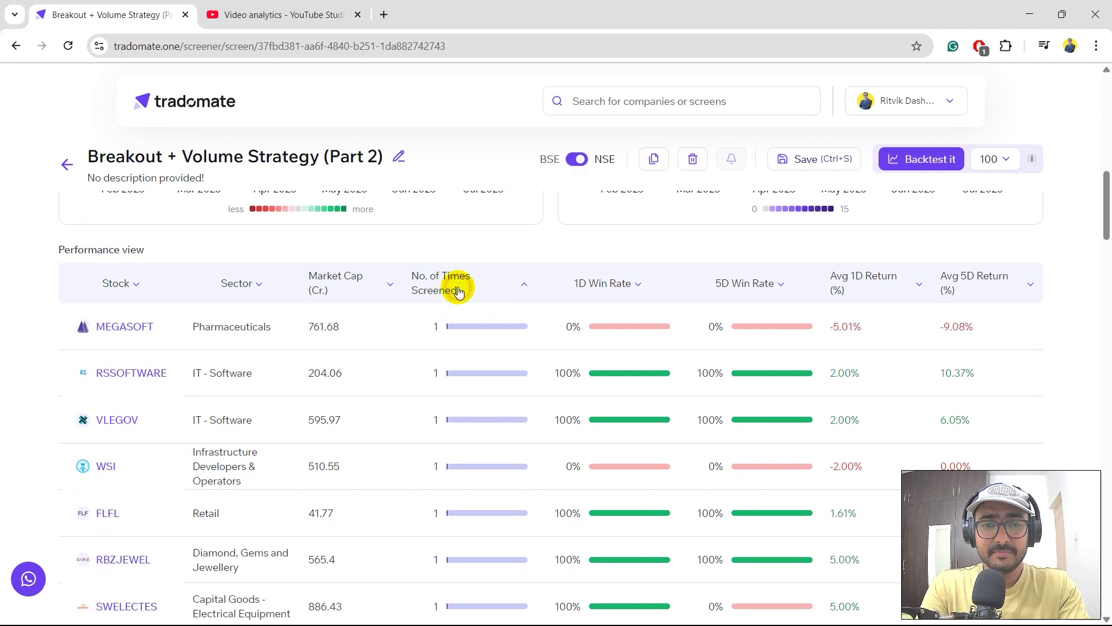
click(458, 291)
scroll(50, 312, down, 1)
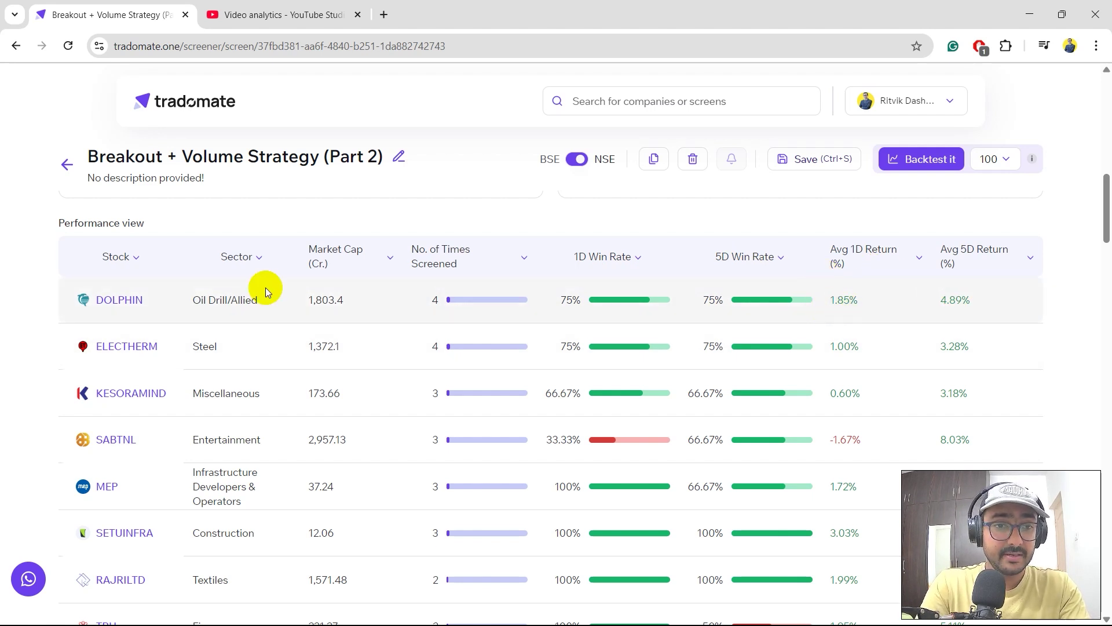
scroll(265, 287, down, 1)
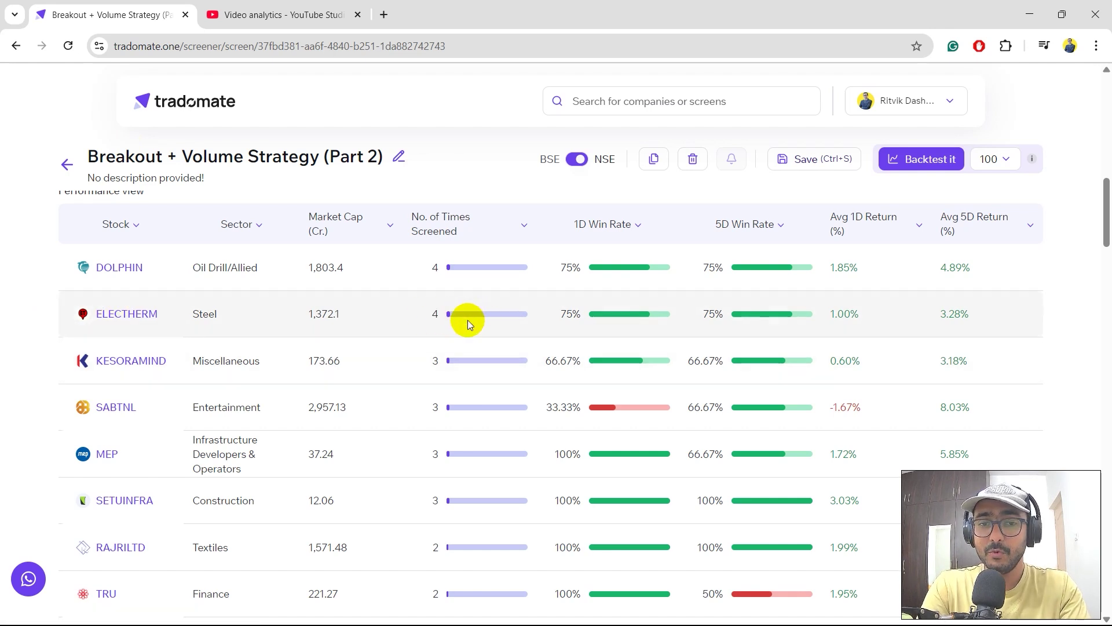
scroll(162, 356, down, 1)
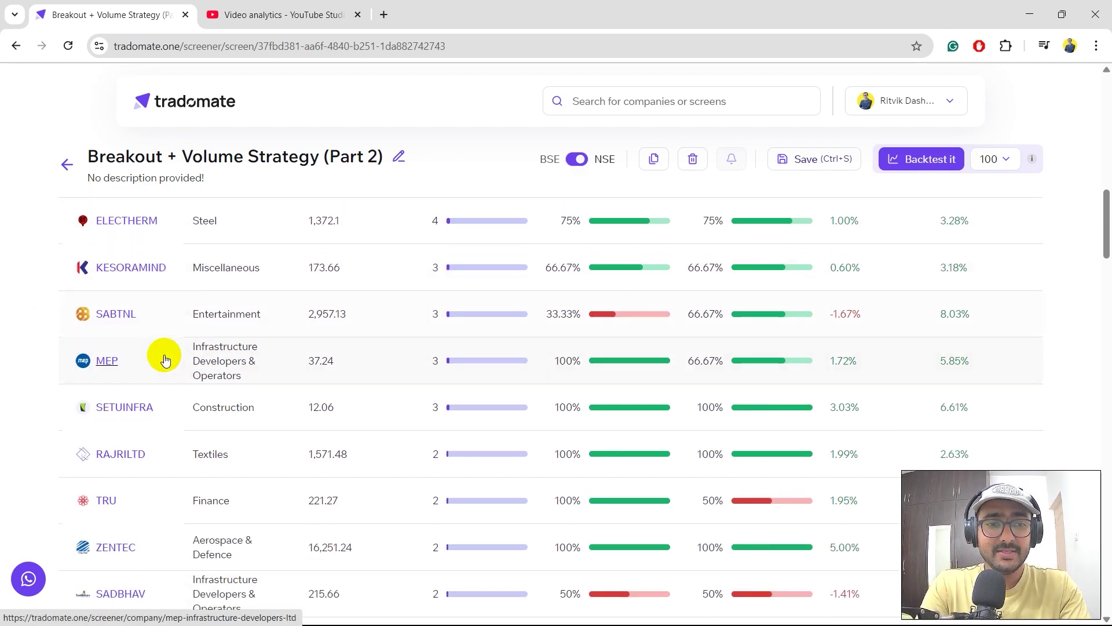
scroll(44, 382, down, 5)
scroll(44, 382, down, 5)
scroll(44, 382, down, 5)
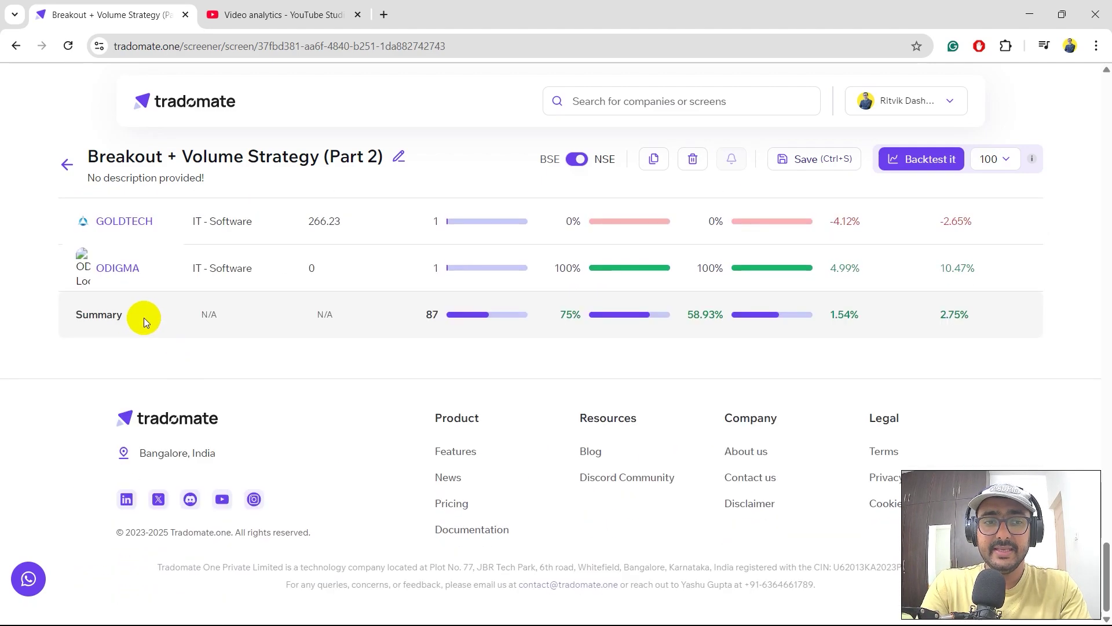
scroll(143, 317, up, 1)
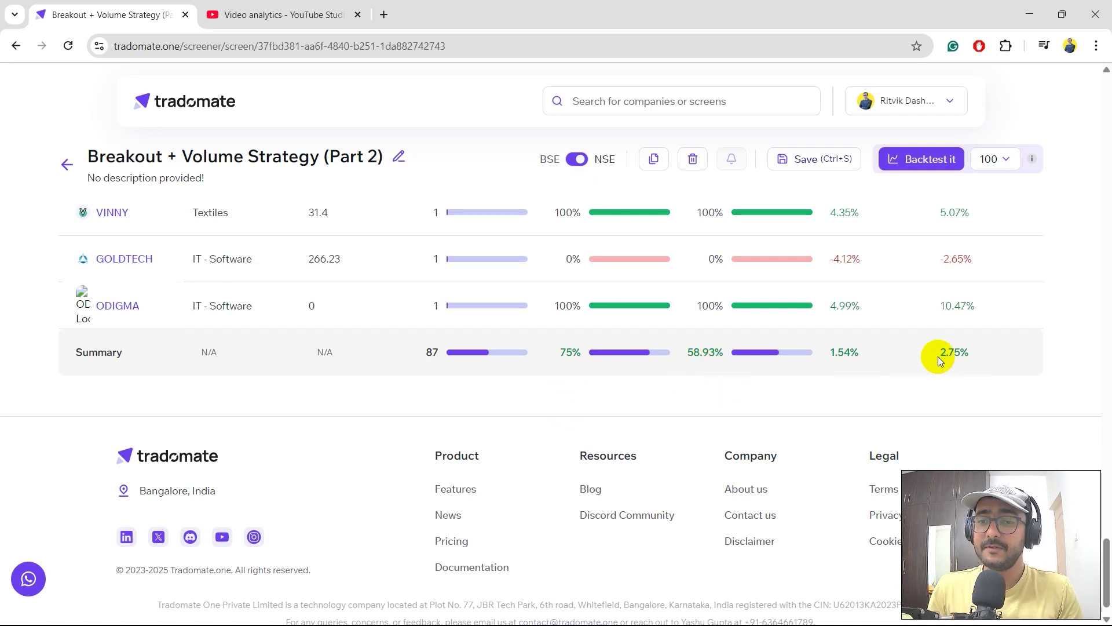
scroll(1108, 261, down, 1)
scroll(1074, 247, up, 10)
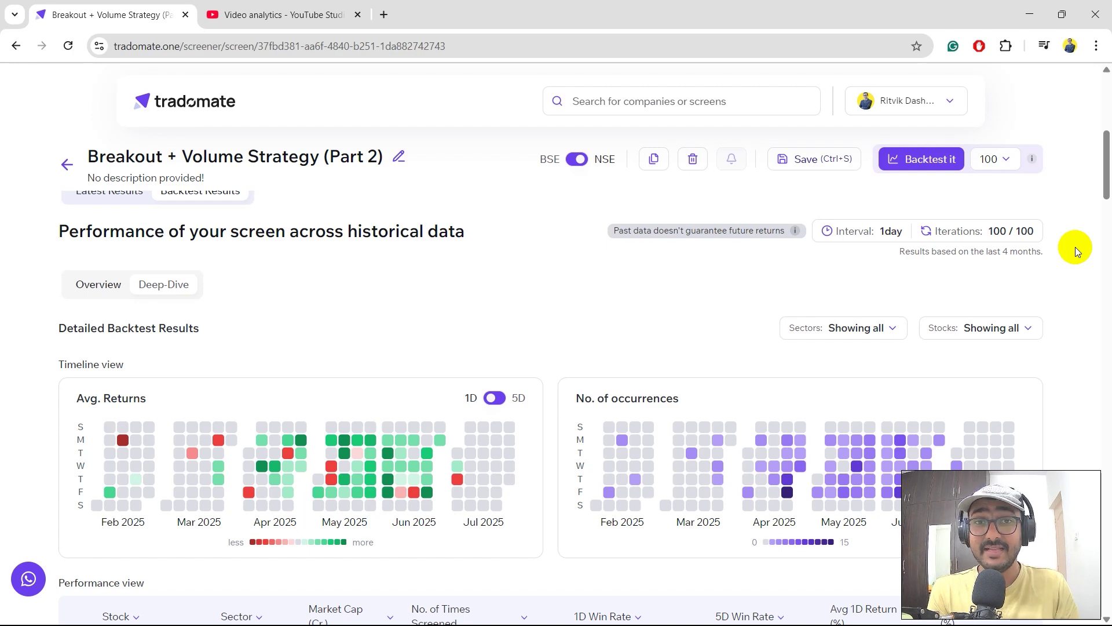
scroll(1075, 247, down, 1)
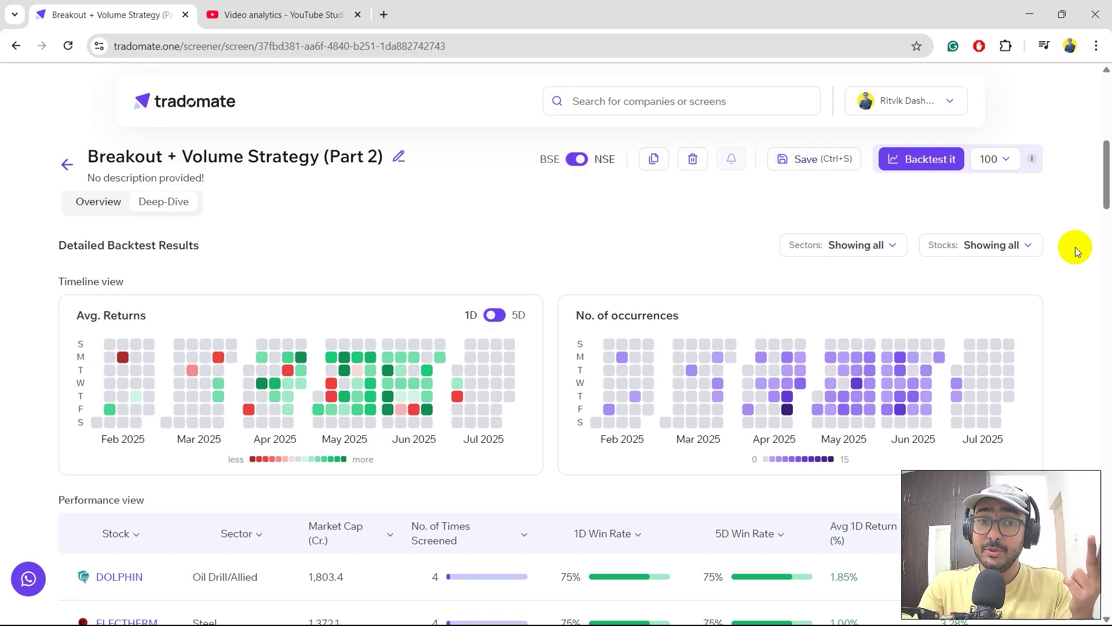
scroll(1075, 247, down, 2)
scroll(1075, 247, up, 10)
scroll(460, 401, up, 3)
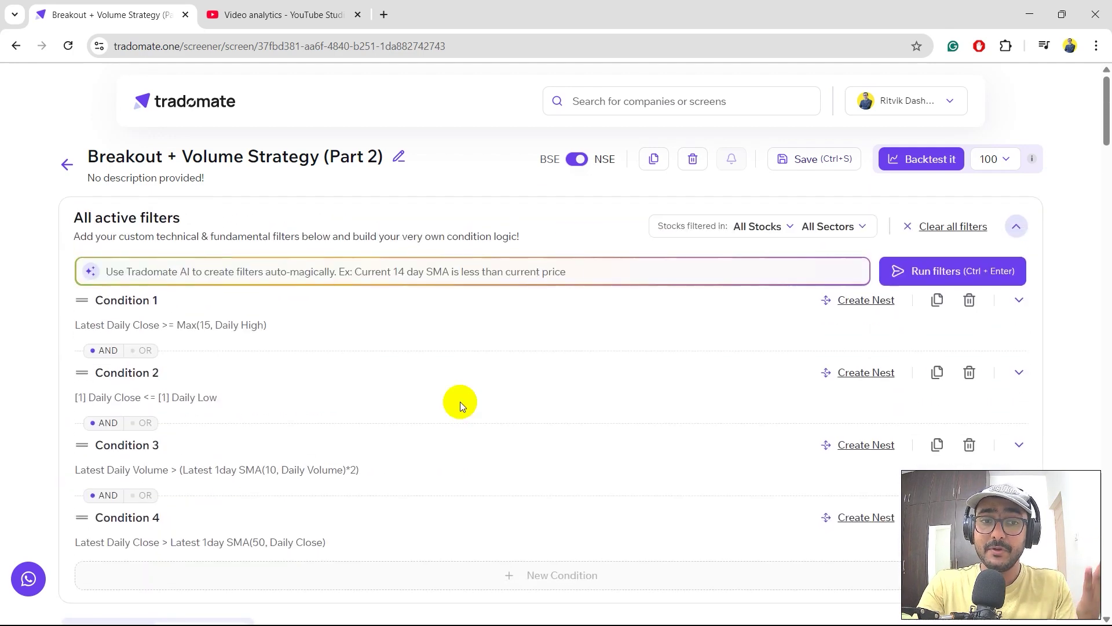
click(294, 269)
text(I want a loi)
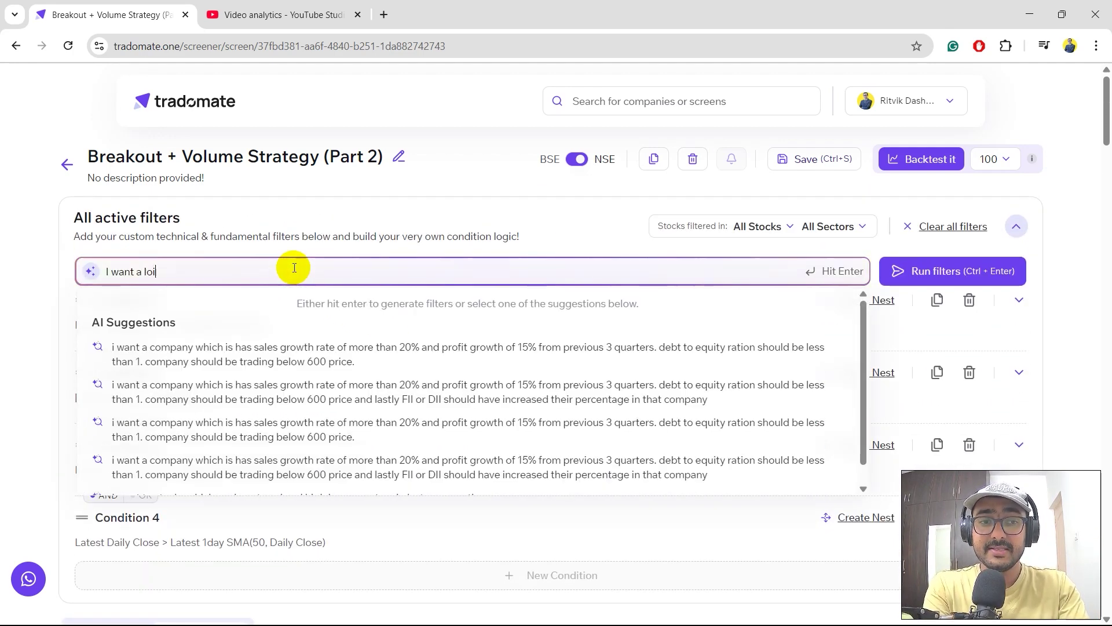
key(BackSpace)
key(BackSpace)
text(ist of stocks with positive news)
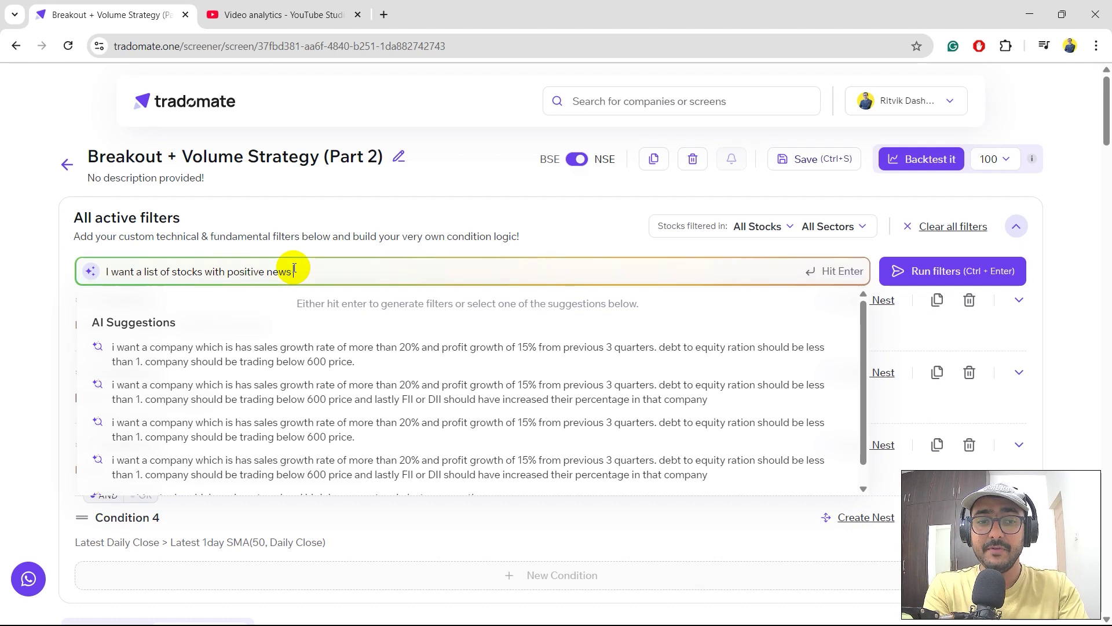
text( in last 3 days.4)
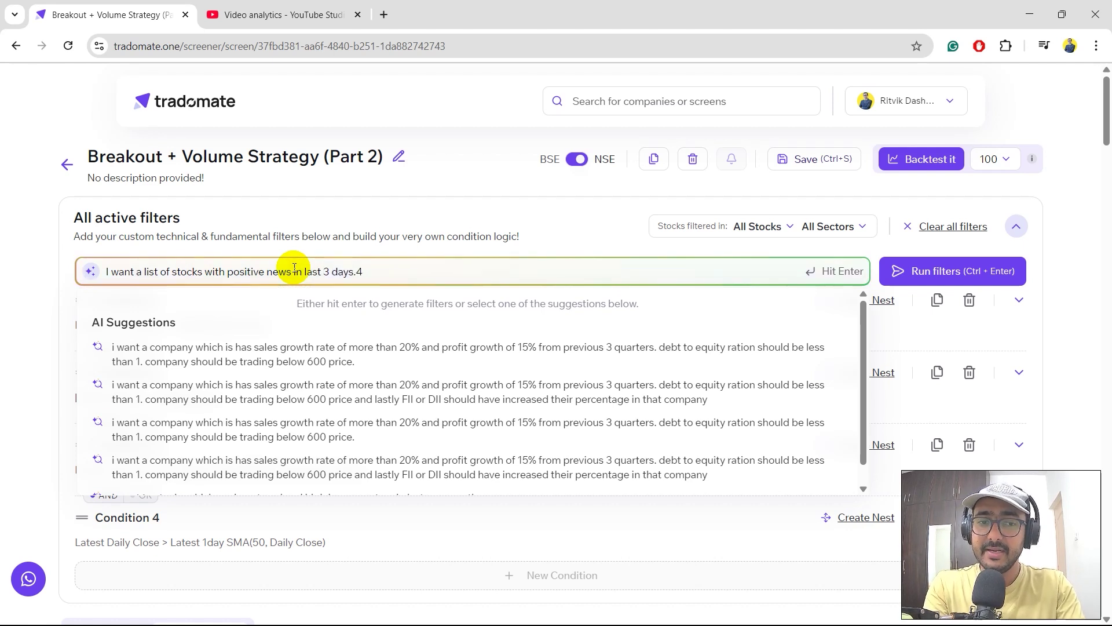
key(BackSpace)
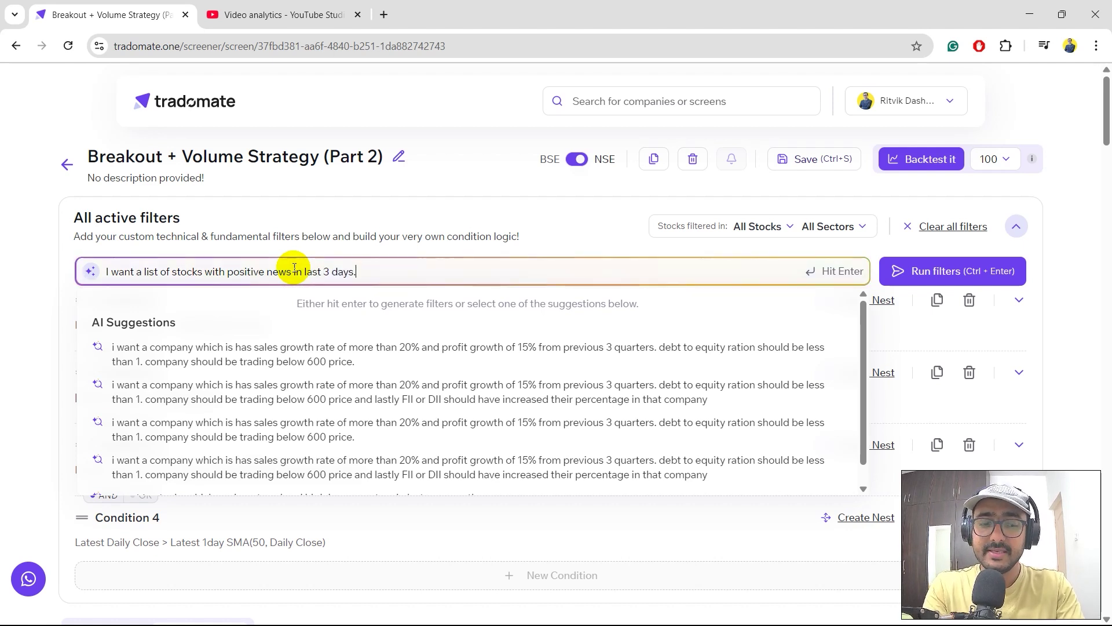
key(ctrl+a)
key(BackSpace)
click(1076, 299)
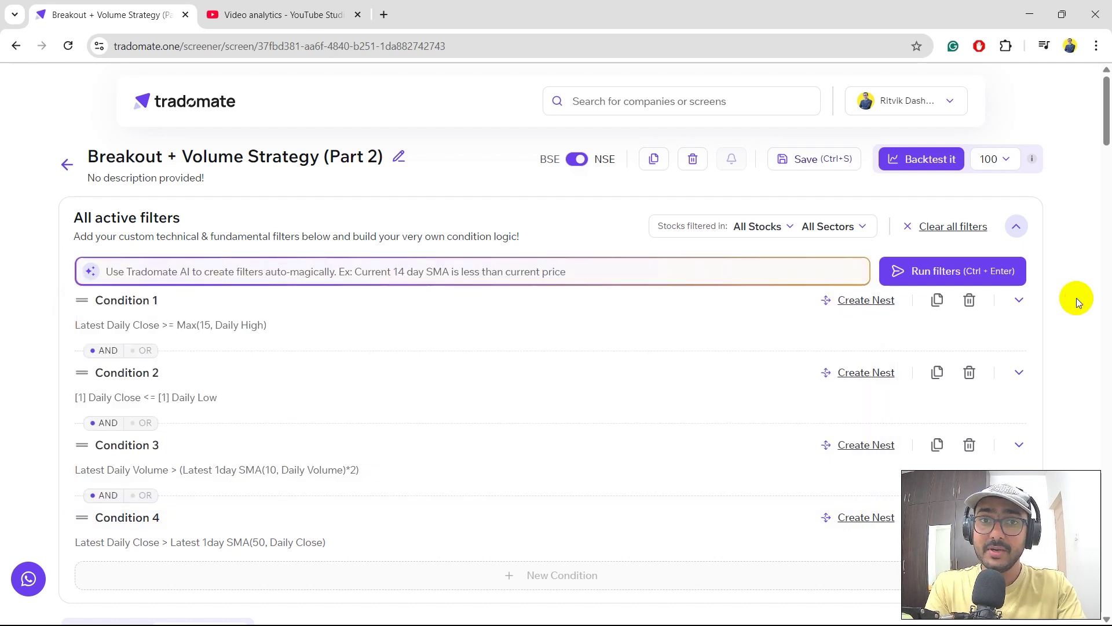